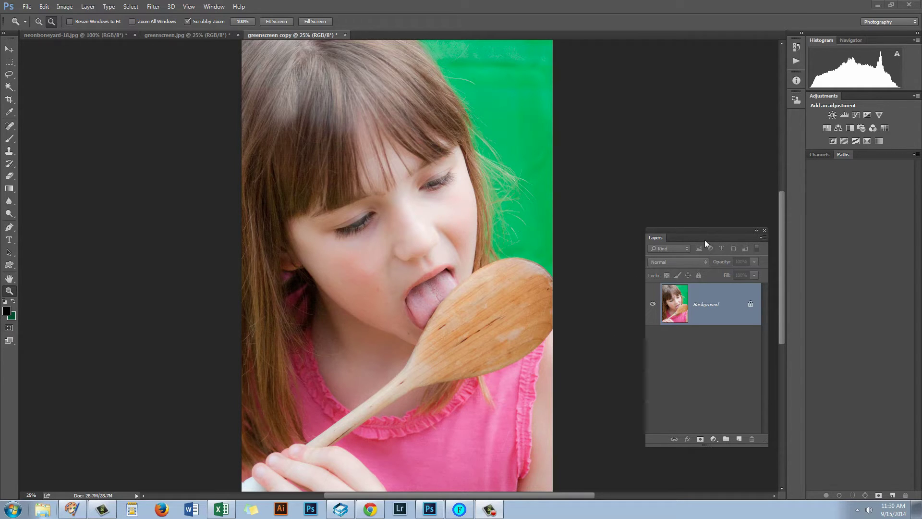
Step: Preview the greenscreen copy desaturated to greyscale, then undo back to full colour
{"action": "left_click_drag", "start_coordinate": [704, 240], "coordinate": [659, 235]}
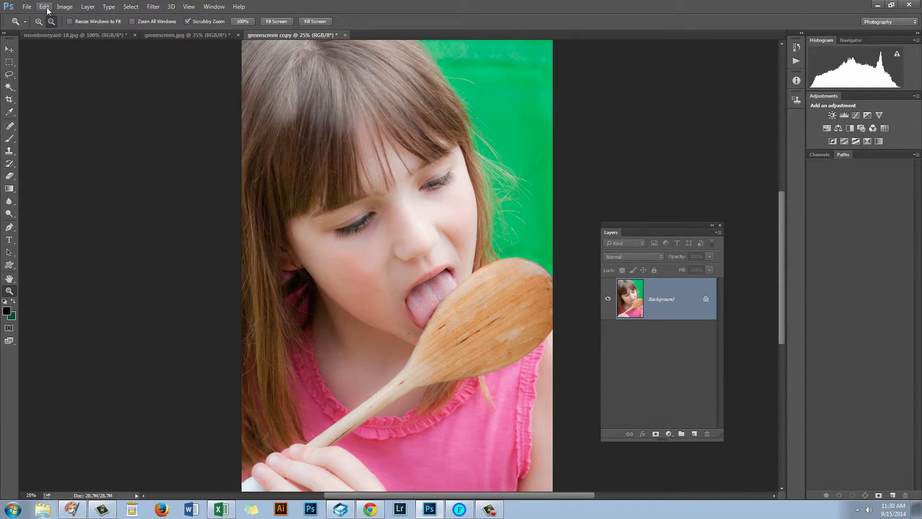
{"action": "left_click", "coordinate": [65, 6]}
{"action": "mouse_move", "coordinate": [76, 32]}
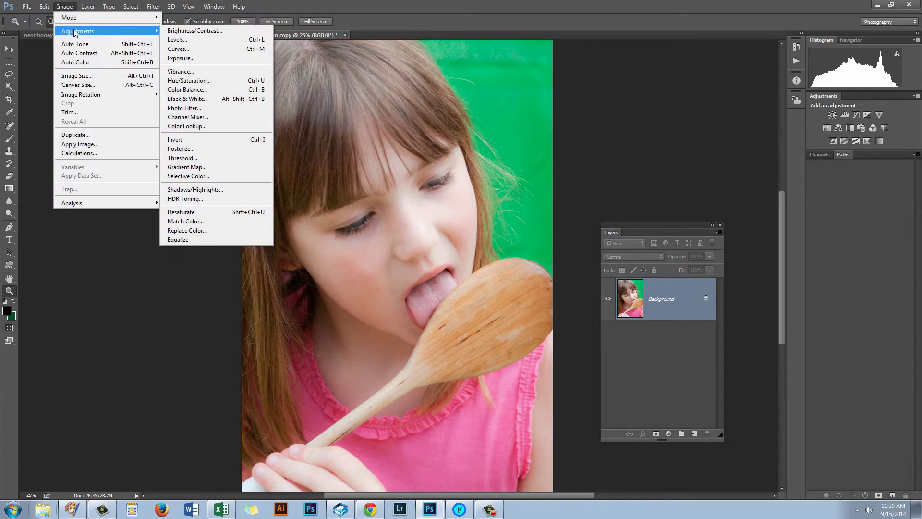
{"action": "left_click", "coordinate": [211, 211]}
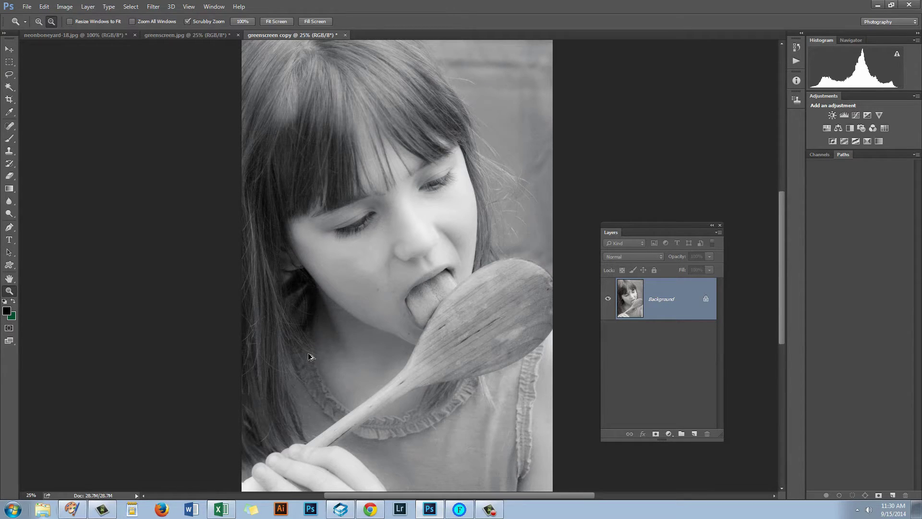
{"action": "key", "text": "ctrl+alt+z"}
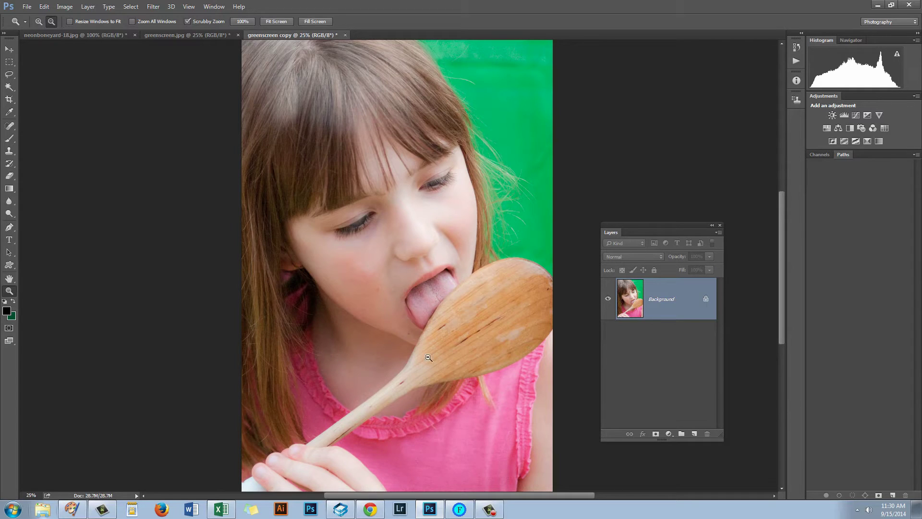
Step: Desaturate the greenscreen copy again, then switch to the original greenscreen.jpg document
{"action": "left_click", "coordinate": [65, 6]}
{"action": "mouse_move", "coordinate": [68, 32]}
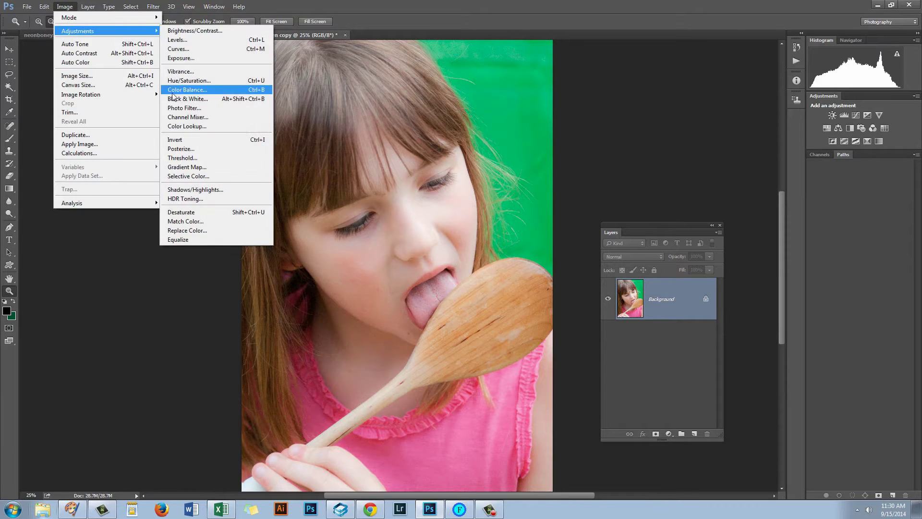
{"action": "left_click", "coordinate": [202, 213]}
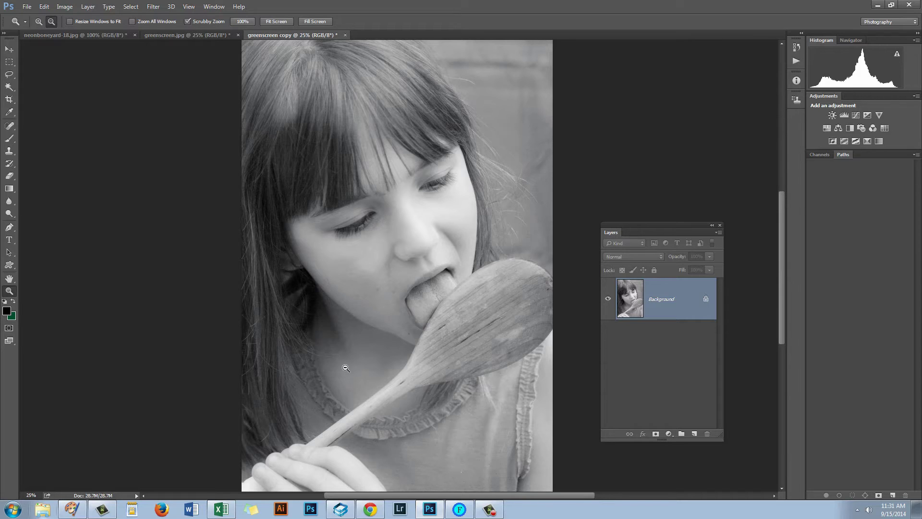
{"action": "left_click", "coordinate": [160, 34]}
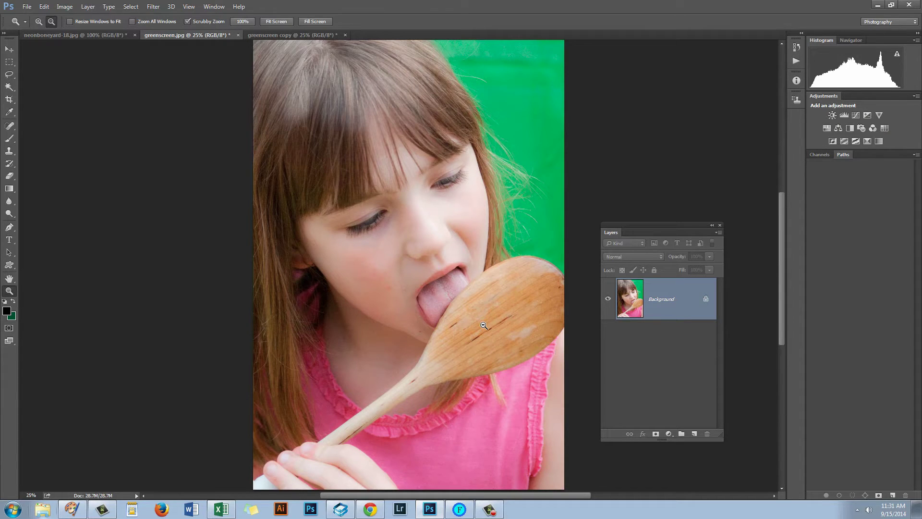
Step: Browse Image > Adjustments, then point to Black & White under Layer > New Adjustment Layer
{"action": "left_click", "coordinate": [64, 8]}
{"action": "mouse_move", "coordinate": [120, 31]}
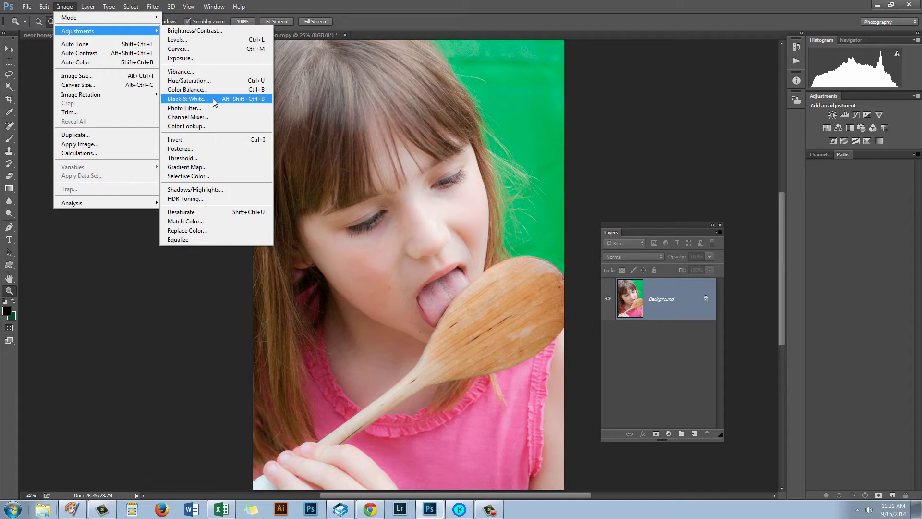
{"action": "mouse_move", "coordinate": [87, 7]}
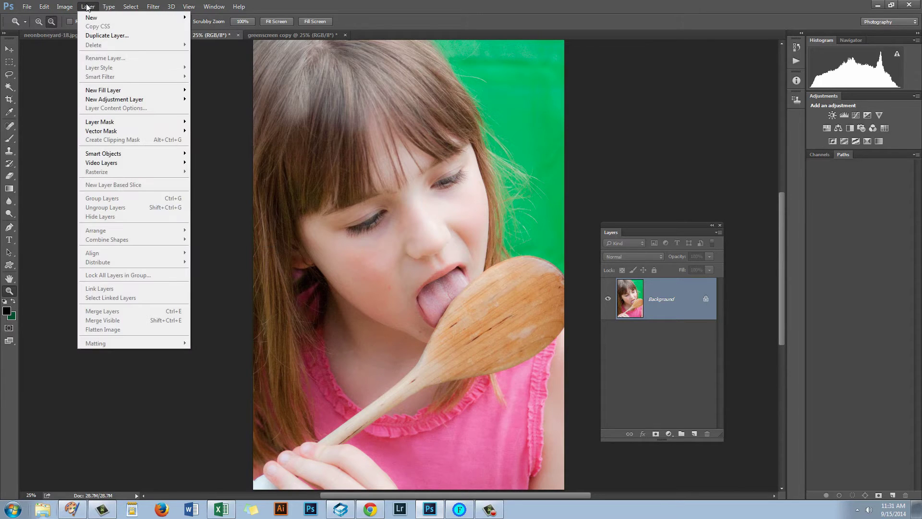
{"action": "mouse_move", "coordinate": [115, 99]}
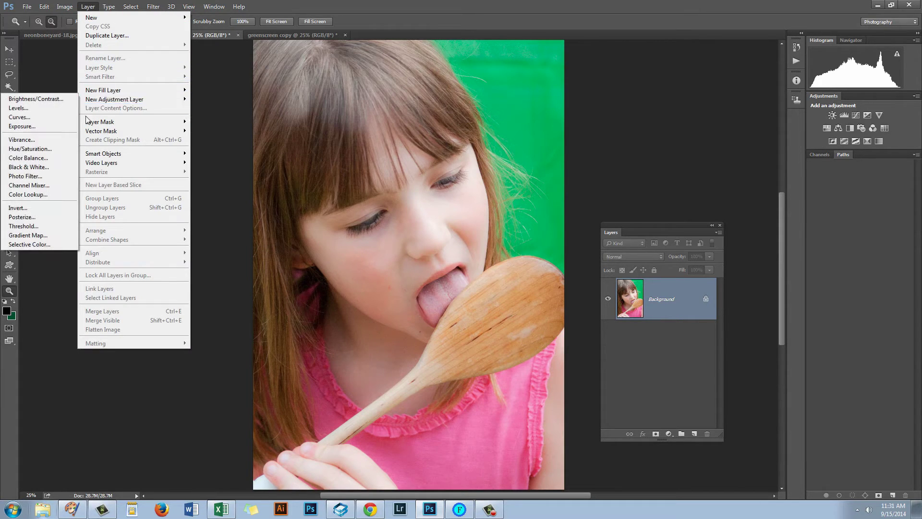
Step: Create the Black & White 1 adjustment layer and move its Properties panel to the left
{"action": "left_click", "coordinate": [25, 167]}
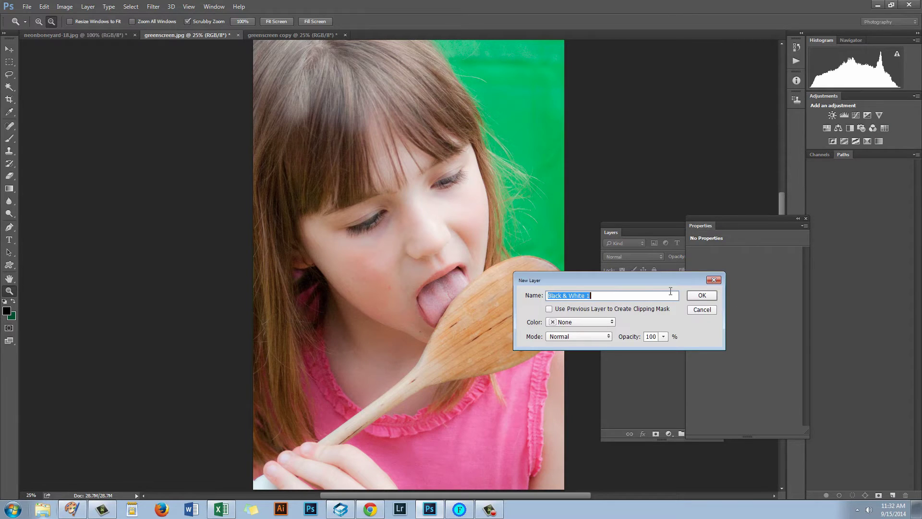
{"action": "left_click", "coordinate": [700, 295]}
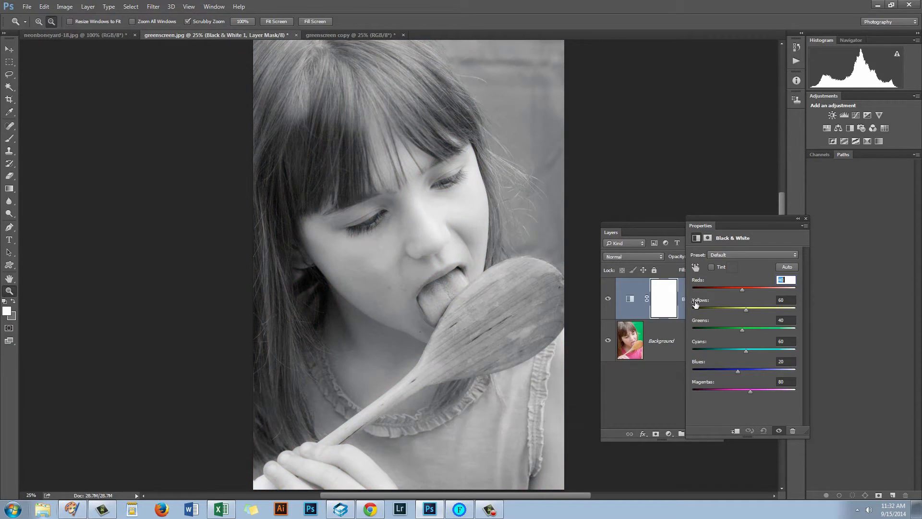
{"action": "left_click_drag", "start_coordinate": [708, 227], "coordinate": [118, 144]}
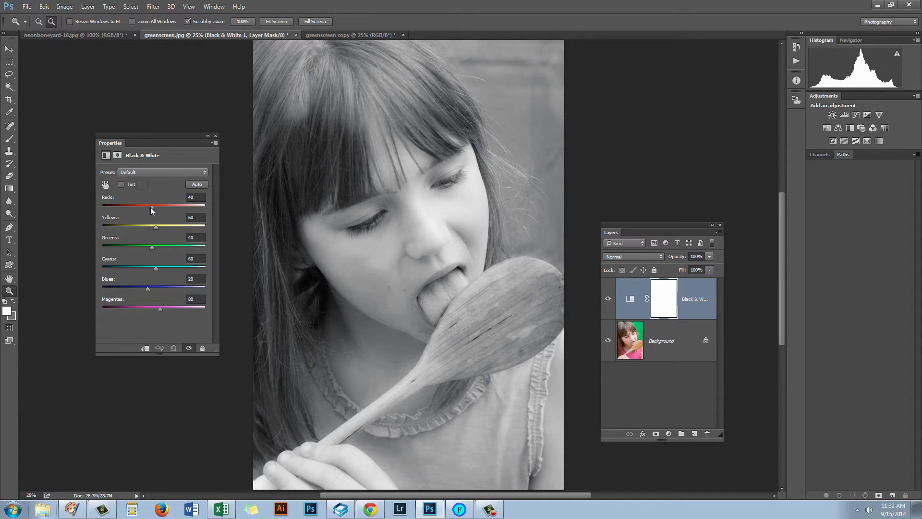
Step: Set the Black & White sliders to Reds 27, Greens -40 and Cyans 113
{"action": "mouse_move", "coordinate": [151, 207]}
{"action": "left_mouse_down"}
{"action": "mouse_move", "coordinate": [128, 212]}
{"action": "mouse_move", "coordinate": [179, 213]}
{"action": "mouse_move", "coordinate": [153, 209]}
{"action": "left_mouse_up"}
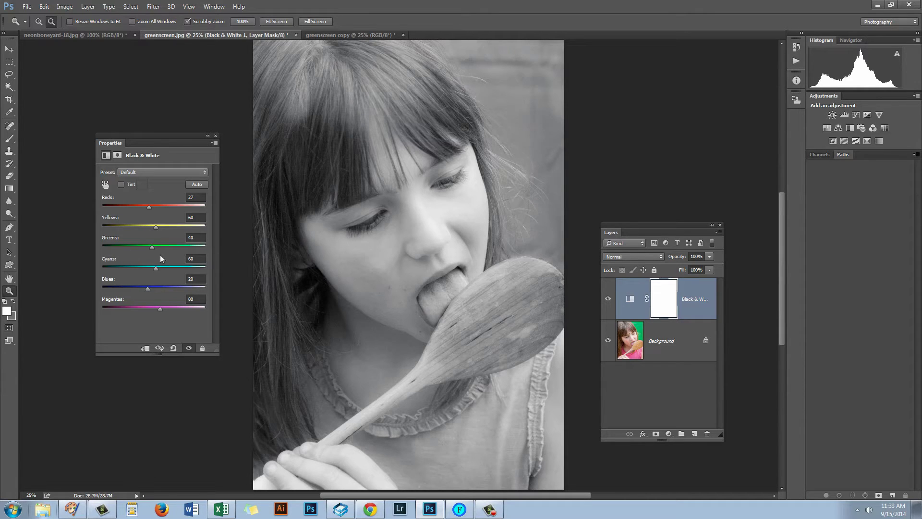
{"action": "left_click_drag", "start_coordinate": [150, 245], "coordinate": [136, 255]}
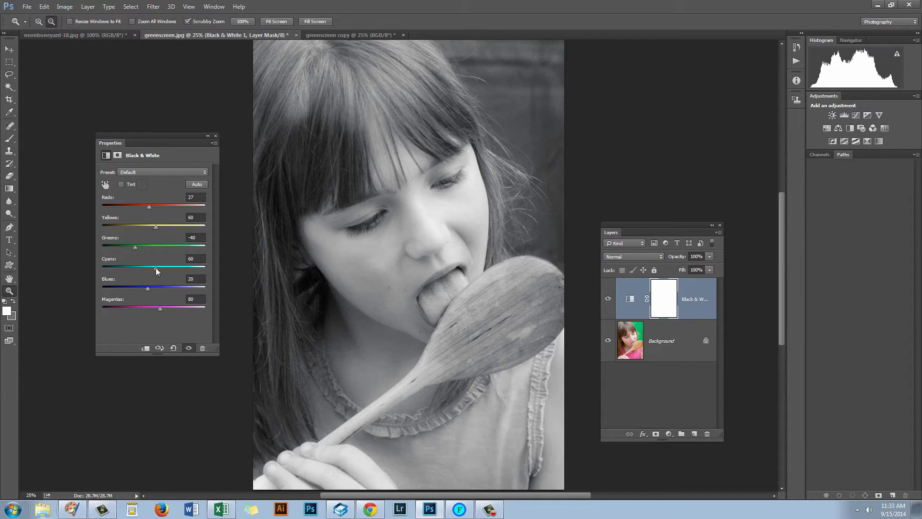
{"action": "mouse_move", "coordinate": [157, 268]}
{"action": "left_mouse_down"}
{"action": "mouse_move", "coordinate": [209, 272]}
{"action": "mouse_move", "coordinate": [113, 272]}
{"action": "mouse_move", "coordinate": [117, 264]}
{"action": "mouse_move", "coordinate": [192, 271]}
{"action": "mouse_move", "coordinate": [141, 272]}
{"action": "left_mouse_up"}
{"action": "mouse_move", "coordinate": [173, 269]}
{"action": "left_mouse_down"}
{"action": "mouse_move", "coordinate": [182, 269]}
{"action": "mouse_move", "coordinate": [125, 272]}
{"action": "mouse_move", "coordinate": [176, 270]}
{"action": "left_mouse_up"}
Step: Adjust Reds and Yellows back and forth, finishing at Reds 15 and Yellows 82
{"action": "left_click_drag", "start_coordinate": [154, 224], "coordinate": [199, 227]}
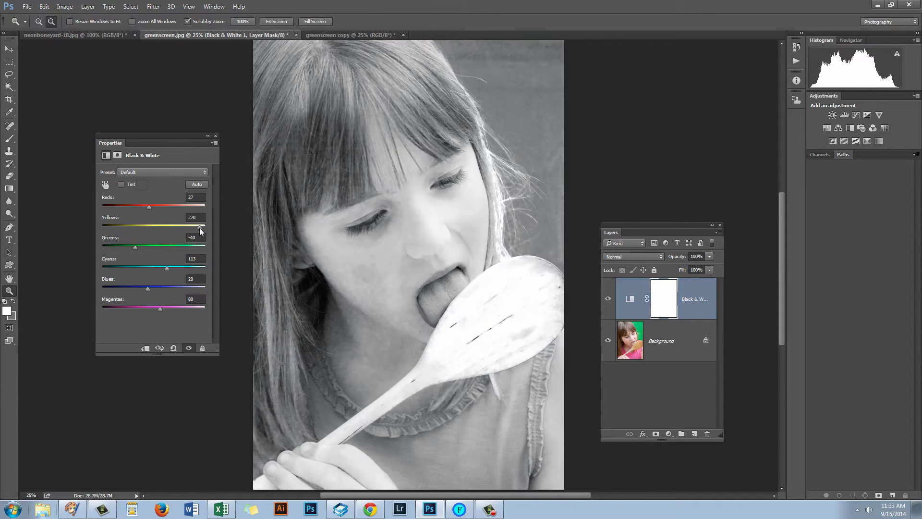
{"action": "left_click_drag", "start_coordinate": [149, 207], "coordinate": [108, 204]}
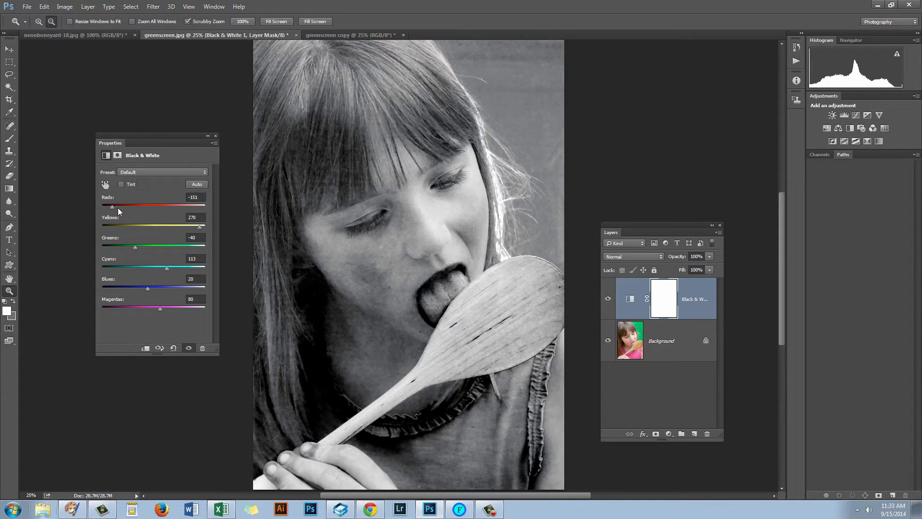
{"action": "left_click_drag", "start_coordinate": [111, 206], "coordinate": [131, 209]}
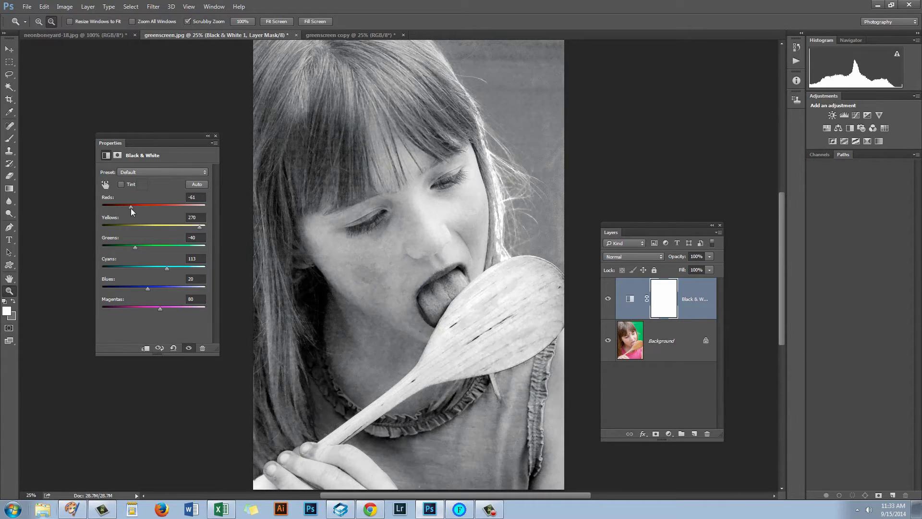
{"action": "left_click_drag", "start_coordinate": [200, 226], "coordinate": [137, 206]}
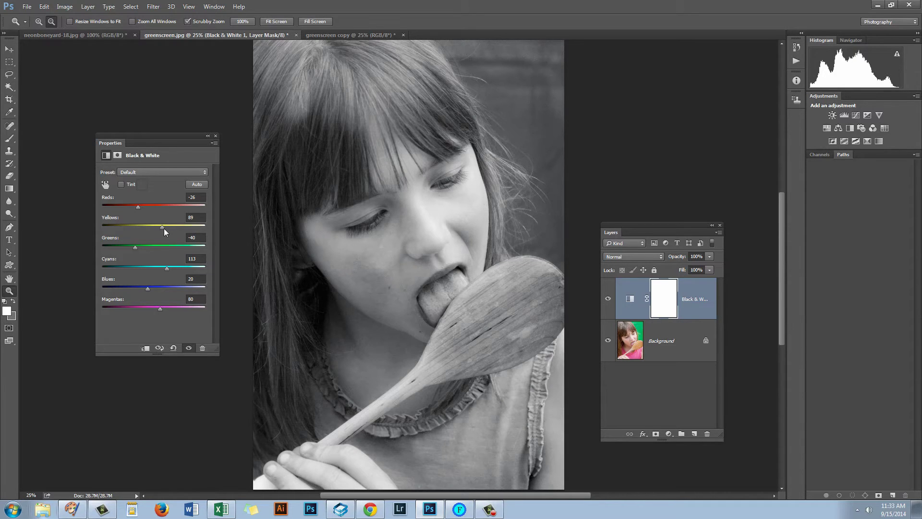
{"action": "left_click_drag", "start_coordinate": [162, 226], "coordinate": [102, 207]}
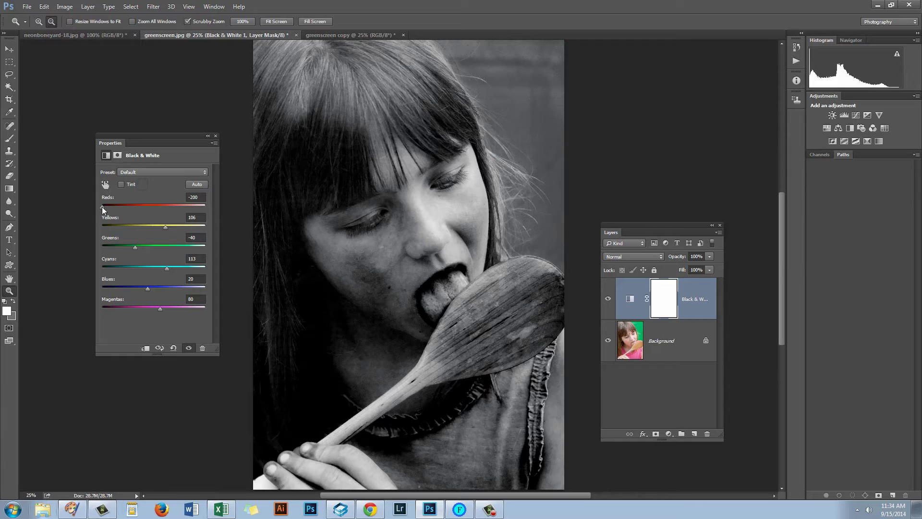
{"action": "left_click_drag", "start_coordinate": [102, 207], "coordinate": [146, 211]}
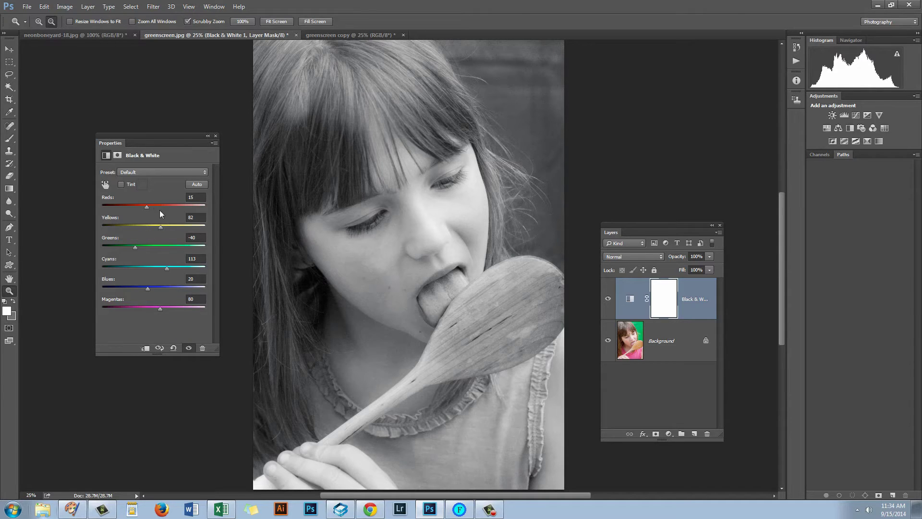
Step: Use the targeted adjustment tool on magenta areas of the photo to raise Magentas to 66
{"action": "left_click", "coordinate": [105, 185]}
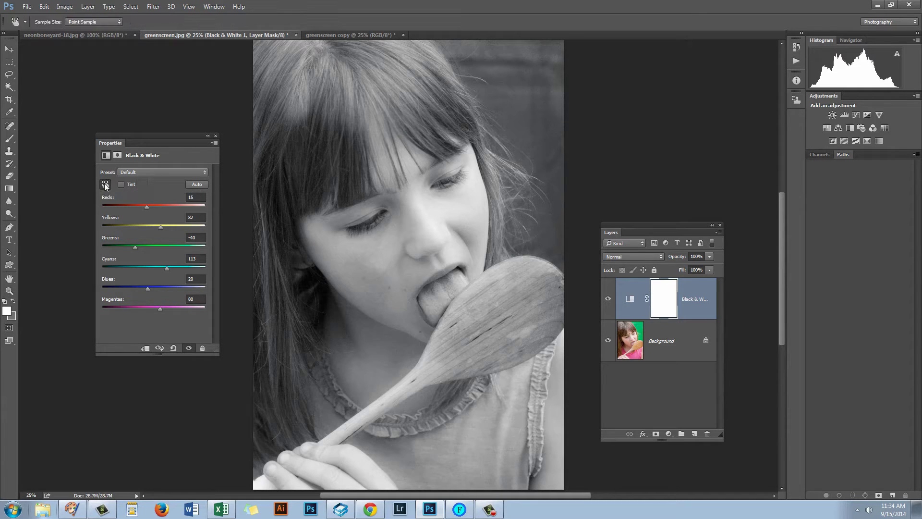
{"action": "left_click", "coordinate": [450, 459]}
{"action": "left_click", "coordinate": [453, 452]}
{"action": "left_click", "coordinate": [462, 454]}
{"action": "left_click_drag", "start_coordinate": [461, 453], "coordinate": [490, 461]}
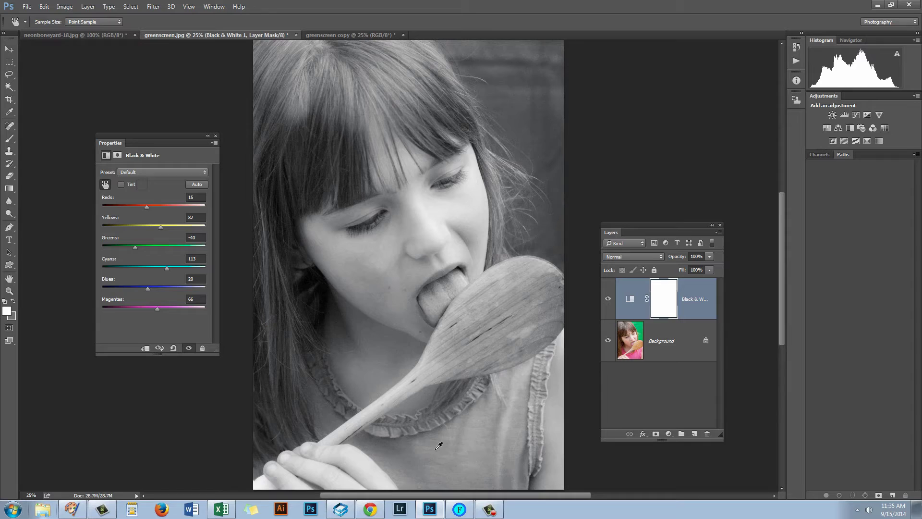
Step: Turn on Tint and change its colour from sepia to a dark teal, 364949
{"action": "left_click", "coordinate": [120, 184]}
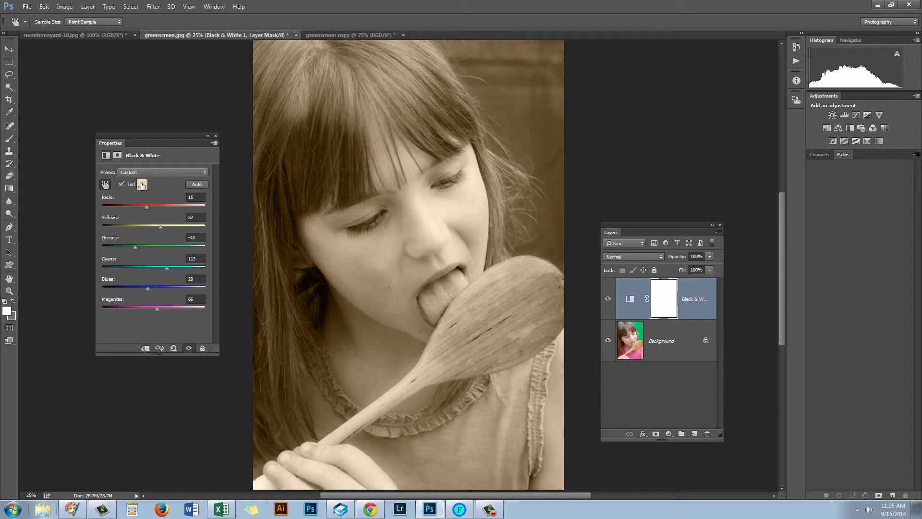
{"action": "left_click", "coordinate": [142, 185]}
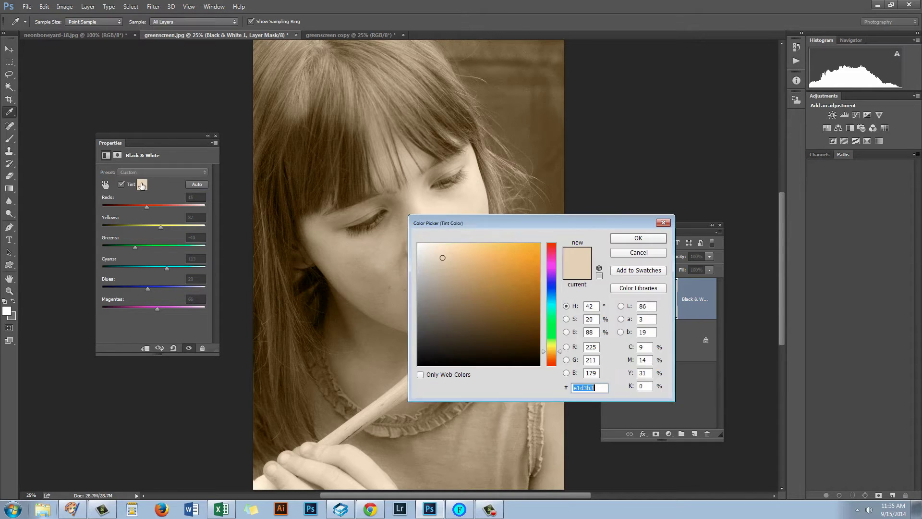
{"action": "left_click", "coordinate": [551, 304]}
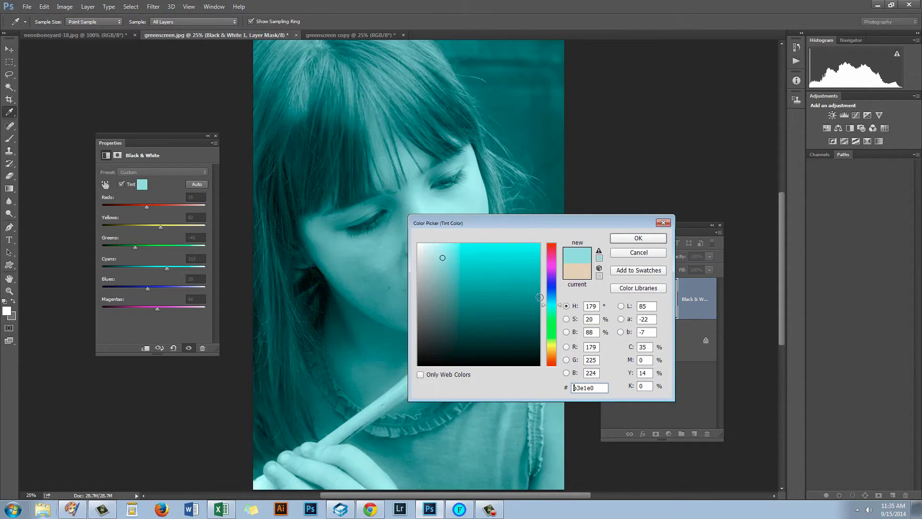
{"action": "left_click_drag", "start_coordinate": [479, 252], "coordinate": [605, 225]}
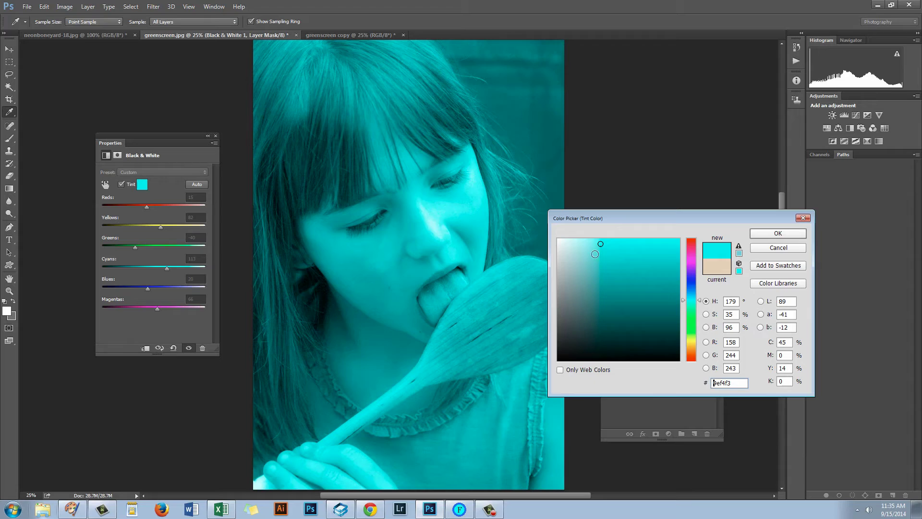
{"action": "left_click_drag", "start_coordinate": [597, 257], "coordinate": [590, 326]}
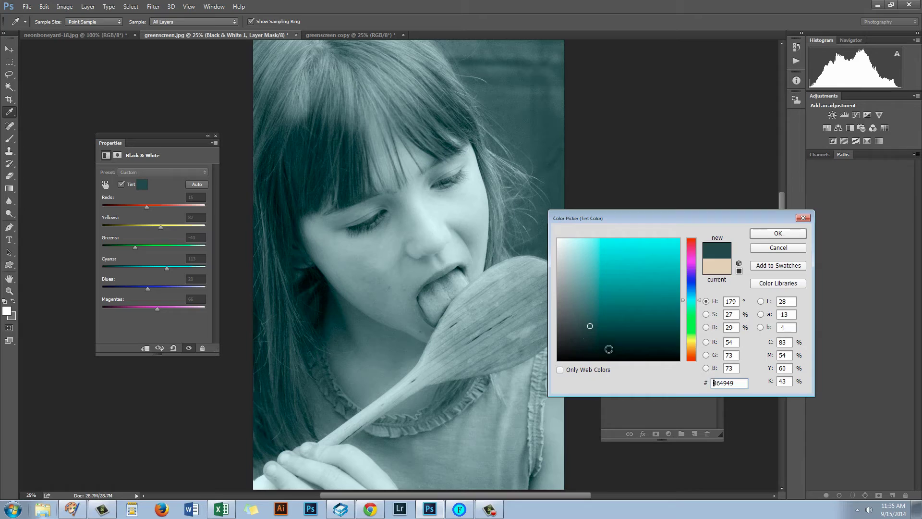
Step: Confirm the teal colour, turn Tint off, and try the Blue Filter and Green Filter presets
{"action": "left_click", "coordinate": [778, 233]}
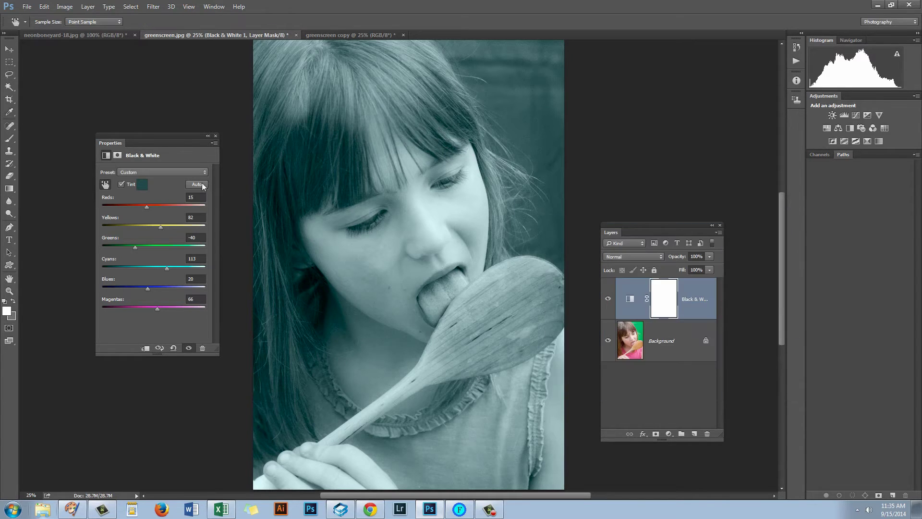
{"action": "left_click", "coordinate": [121, 185]}
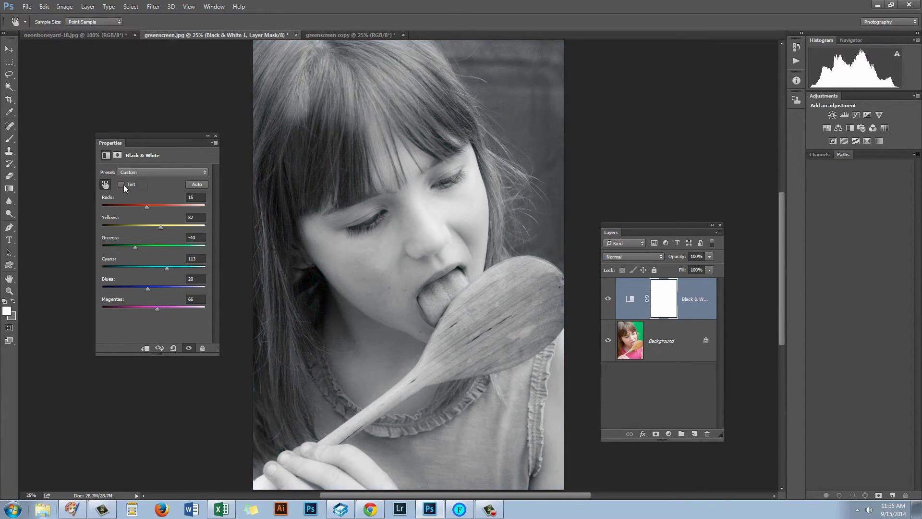
{"action": "left_click", "coordinate": [170, 173]}
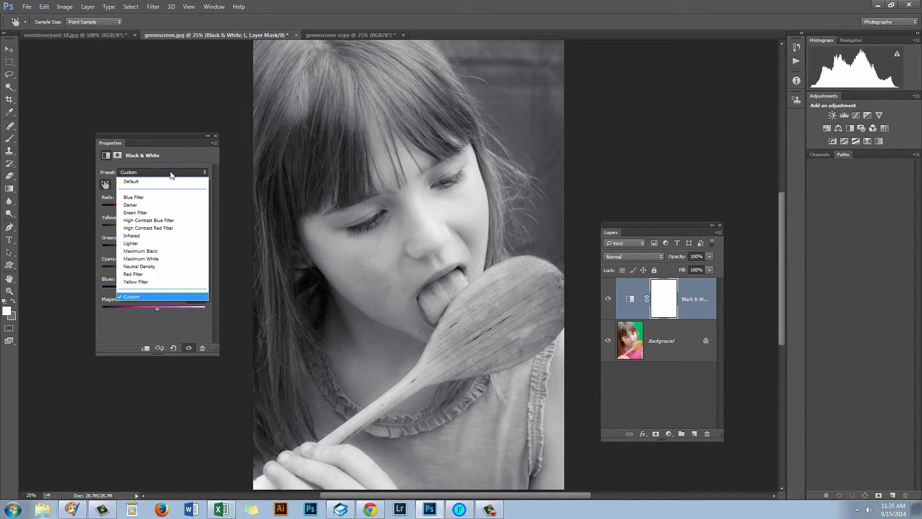
{"action": "left_click", "coordinate": [172, 198]}
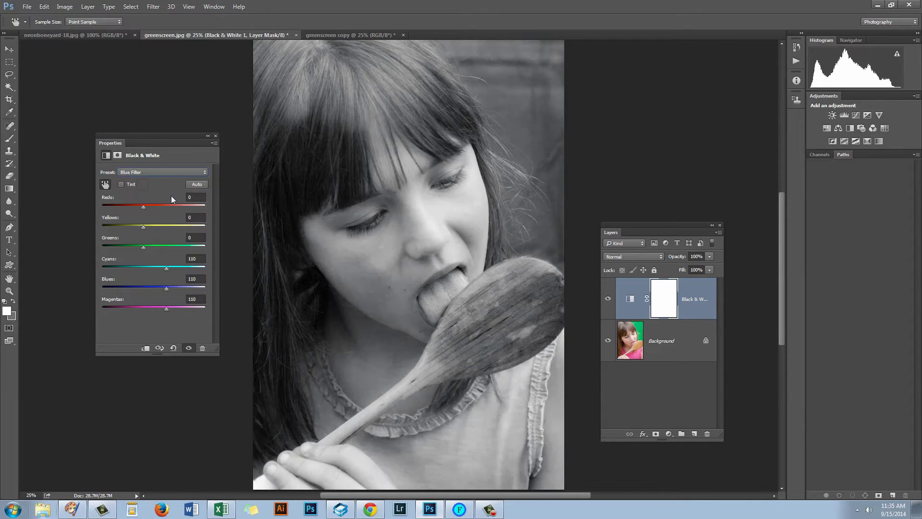
{"action": "left_click", "coordinate": [167, 171]}
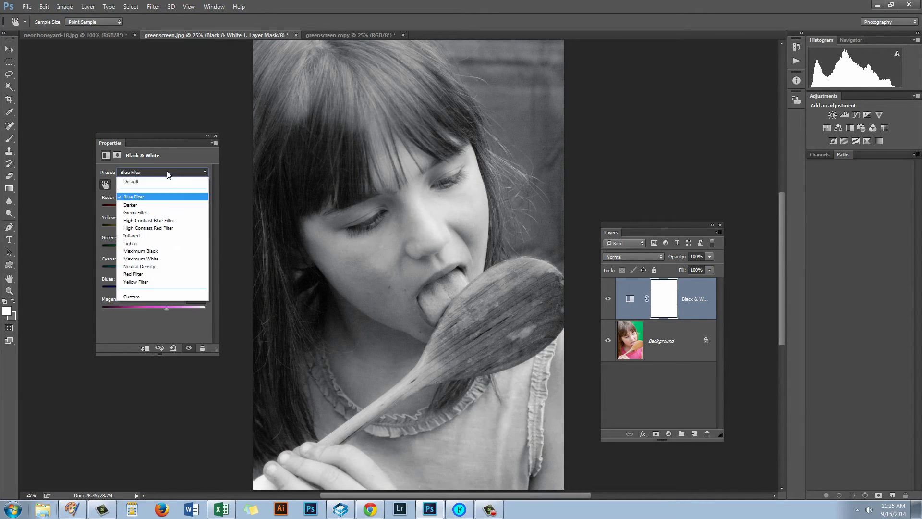
{"action": "left_click", "coordinate": [164, 212]}
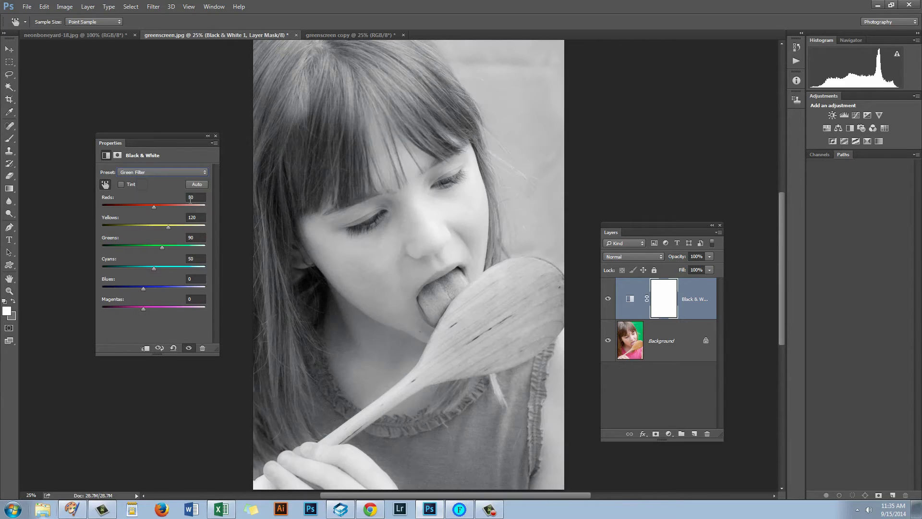
Step: Try the High Contrast Blue and High Contrast Red Filter presets, then settle on Lighter
{"action": "left_click", "coordinate": [160, 172]}
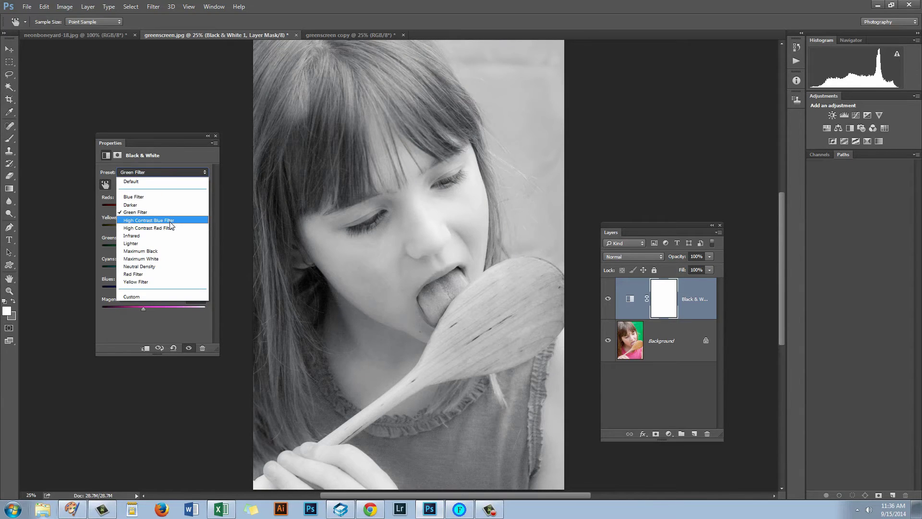
{"action": "left_click", "coordinate": [170, 222]}
{"action": "left_click", "coordinate": [166, 173]}
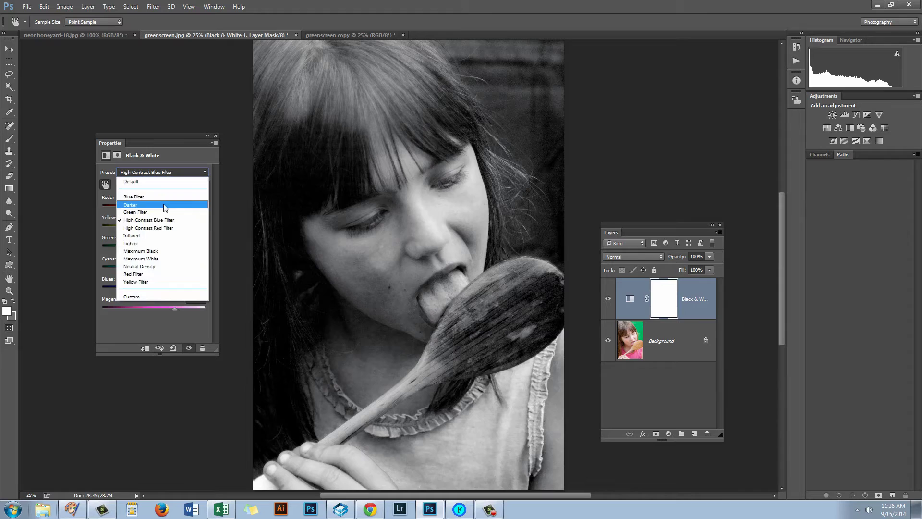
{"action": "left_click", "coordinate": [163, 227]}
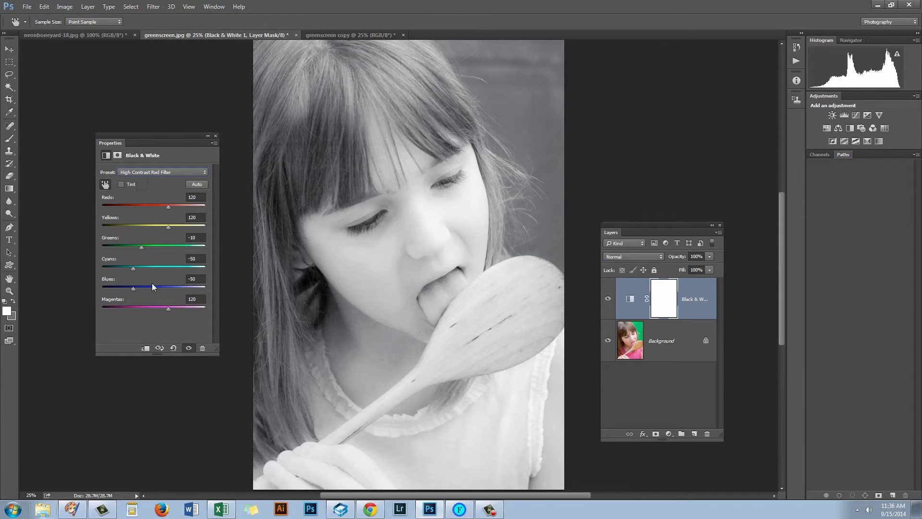
{"action": "left_click", "coordinate": [163, 171]}
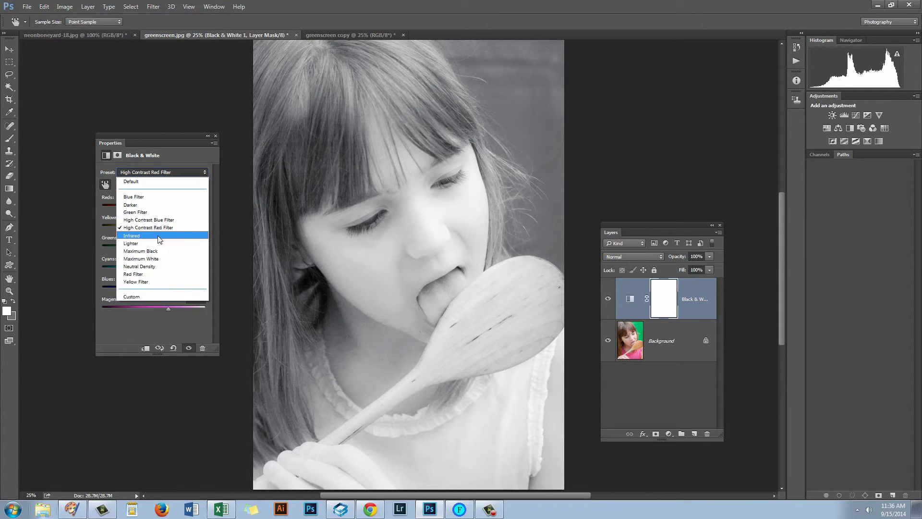
{"action": "left_click", "coordinate": [147, 246]}
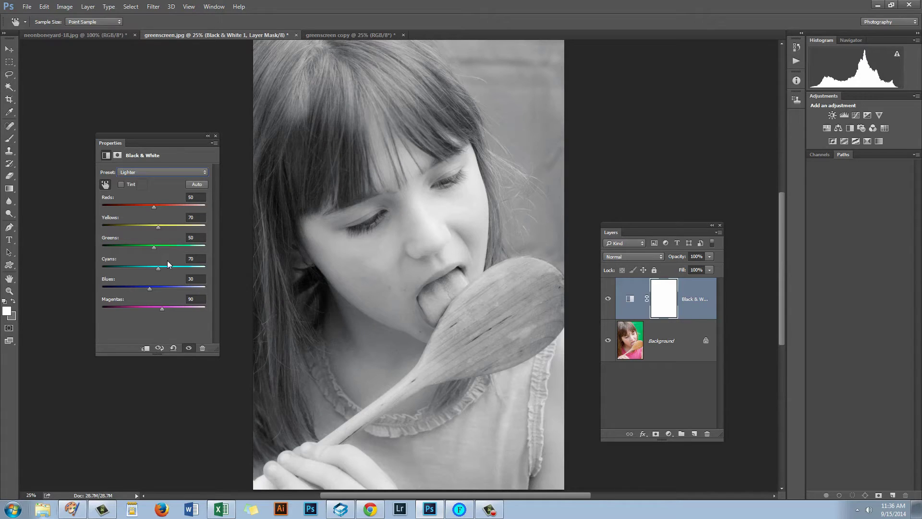
Step: Compare the photo with the Black & White layer hidden, then set its opacity to 74%
{"action": "left_click", "coordinate": [215, 136]}
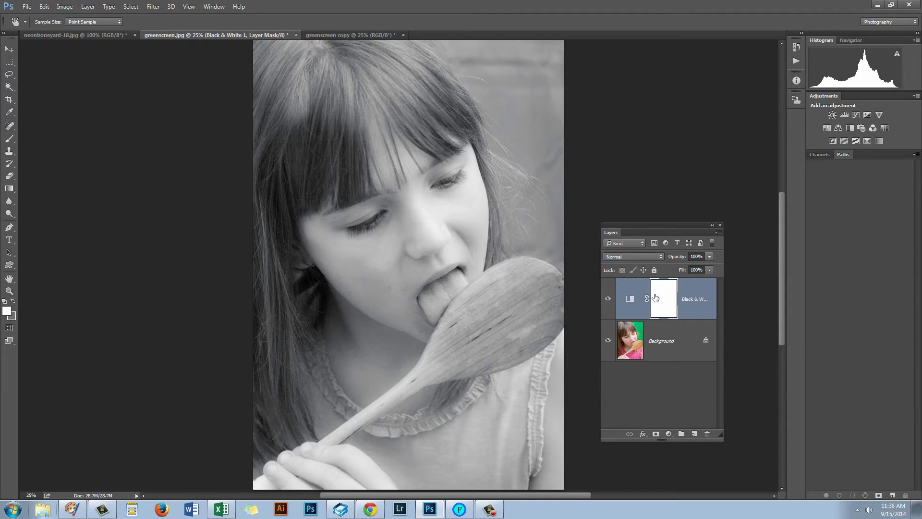
{"action": "left_click", "coordinate": [608, 300]}
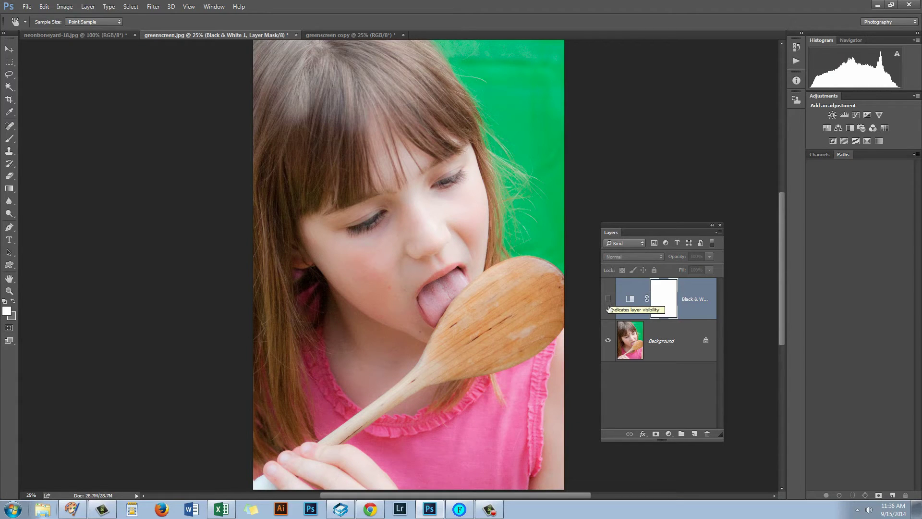
{"action": "left_click", "coordinate": [607, 299]}
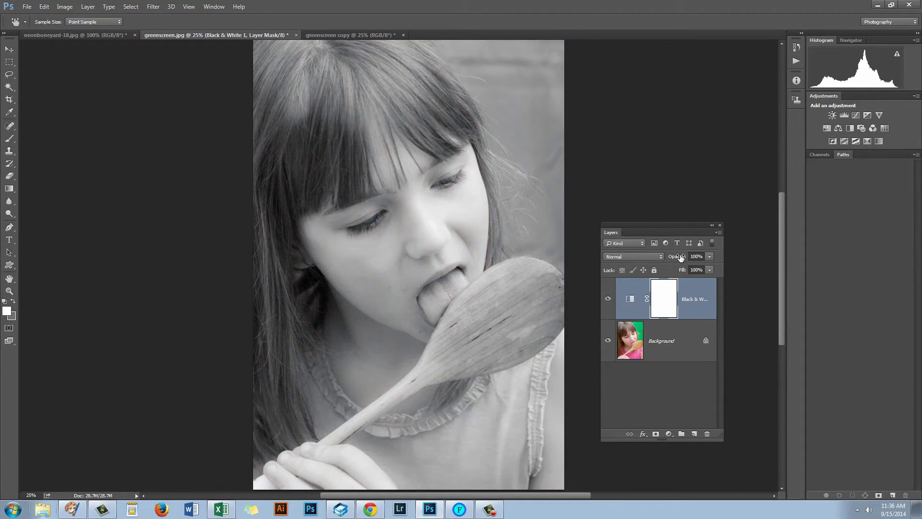
{"action": "left_click_drag", "start_coordinate": [681, 257], "coordinate": [668, 260]}
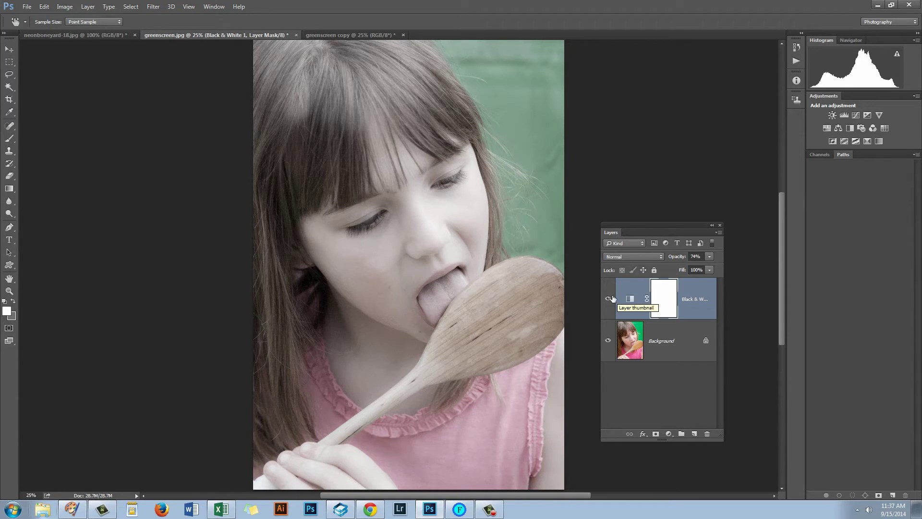
Step: Bring neonboneyard-18.jpg to the front and open the new adjustment layer list
{"action": "left_click", "coordinate": [50, 35]}
{"action": "left_click_drag", "start_coordinate": [611, 229], "coordinate": [727, 255]}
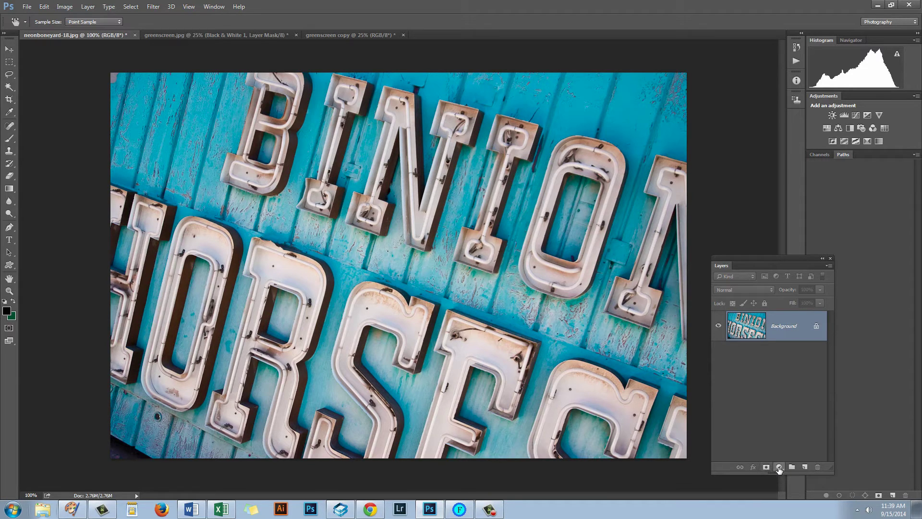
{"action": "left_click", "coordinate": [779, 467]}
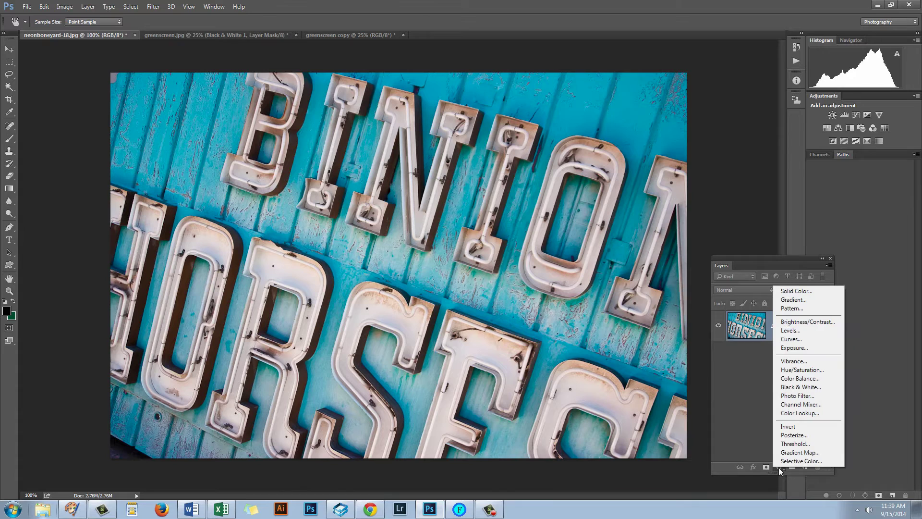
Step: Add a Black & White adjustment layer to the neon sign photo
{"action": "left_click", "coordinate": [794, 385]}
{"action": "left_click", "coordinate": [793, 385]}
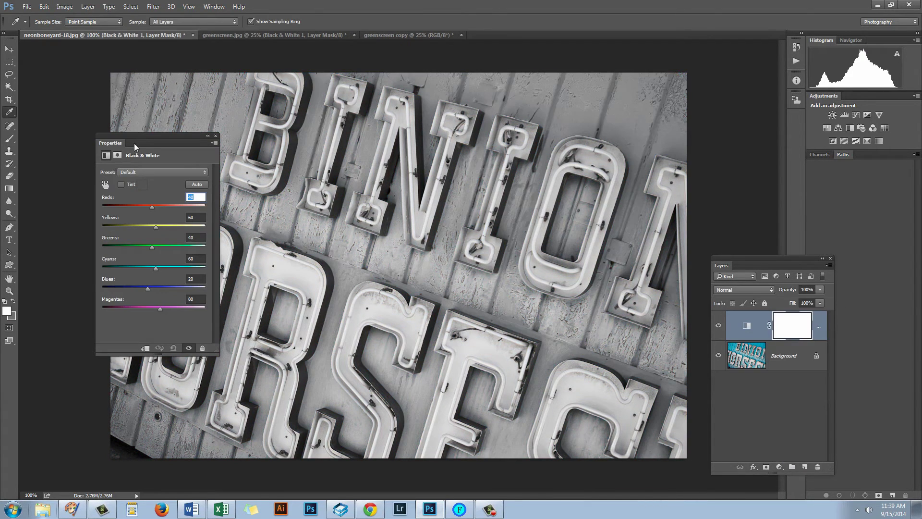
{"action": "left_click_drag", "start_coordinate": [134, 143], "coordinate": [711, 110]}
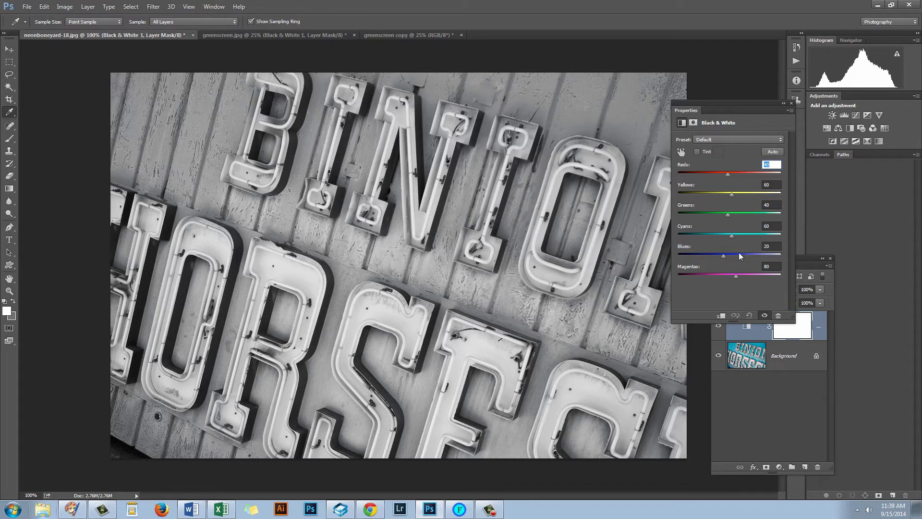
Step: Set the Black & White sliders to Greens 115, Cyans -22 and Blues -36
{"action": "left_click_drag", "start_coordinate": [722, 255], "coordinate": [701, 239]}
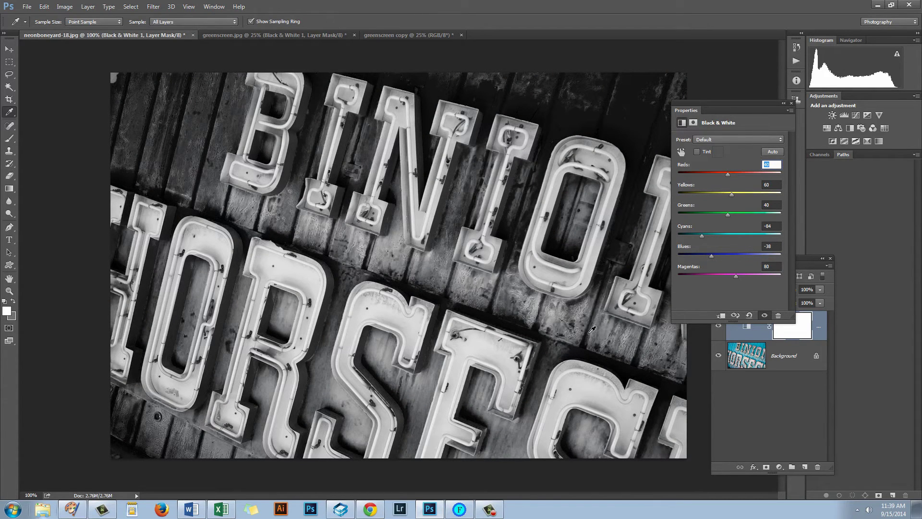
{"action": "left_click_drag", "start_coordinate": [700, 235], "coordinate": [715, 240]}
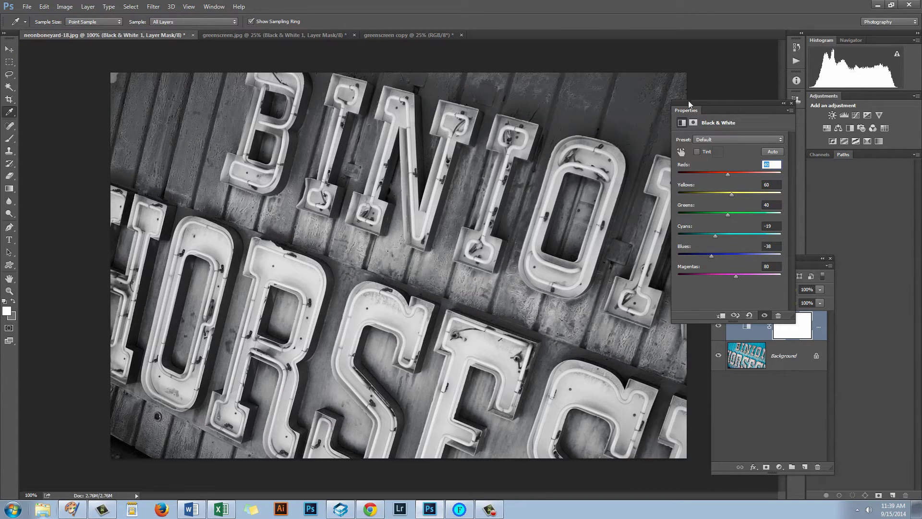
{"action": "left_click_drag", "start_coordinate": [690, 100], "coordinate": [724, 143]}
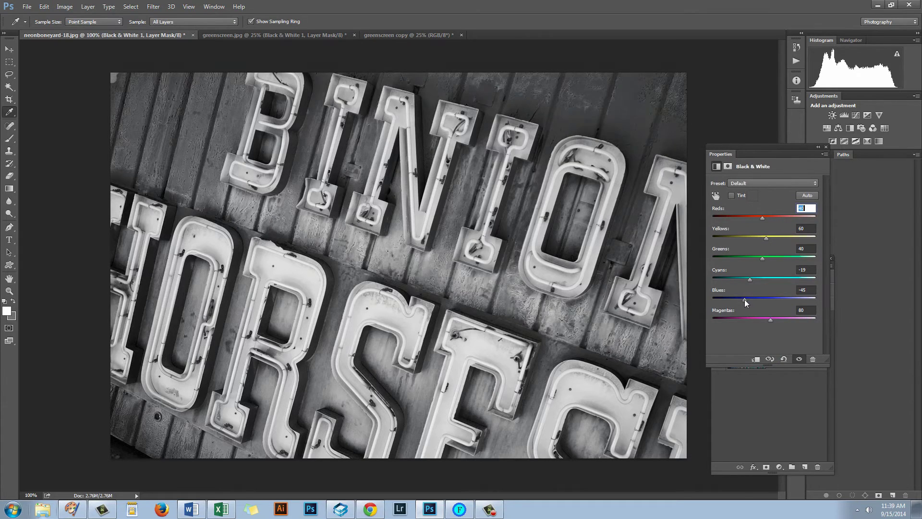
{"action": "mouse_move", "coordinate": [744, 298]}
{"action": "left_mouse_down"}
{"action": "mouse_move", "coordinate": [756, 302]}
{"action": "mouse_move", "coordinate": [747, 302]}
{"action": "left_mouse_up"}
{"action": "left_click_drag", "start_coordinate": [761, 258], "coordinate": [794, 262]}
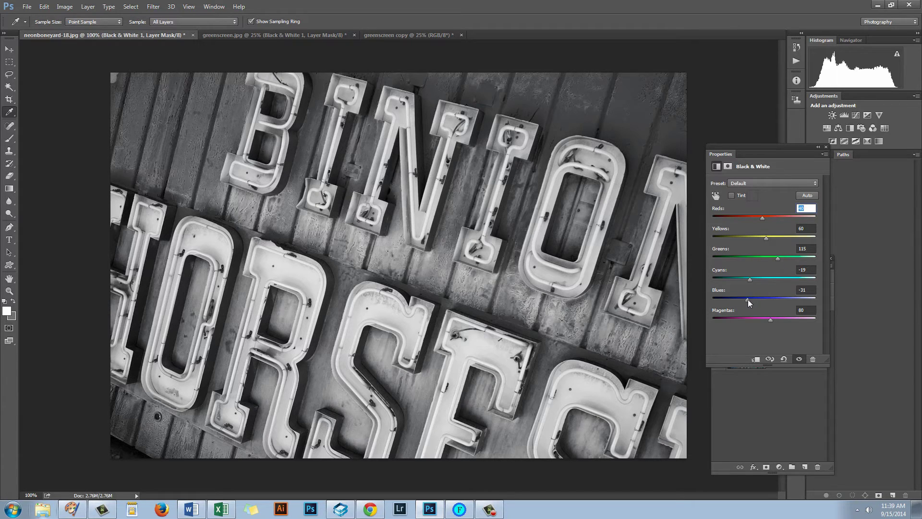
{"action": "left_click_drag", "start_coordinate": [747, 298], "coordinate": [748, 279]}
Step: Add Black & White 2 above the first layer with Greens 103 and Cyans 101
{"action": "left_click", "coordinate": [826, 147]}
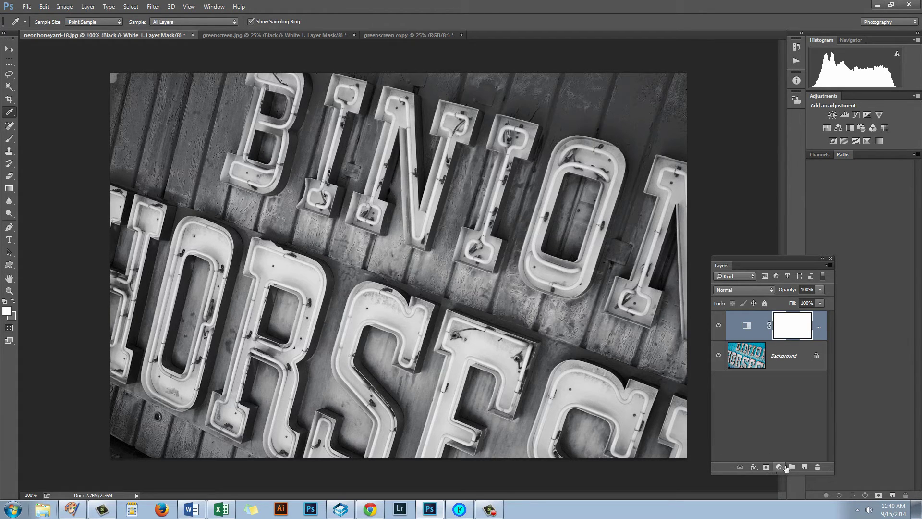
{"action": "left_click", "coordinate": [779, 467]}
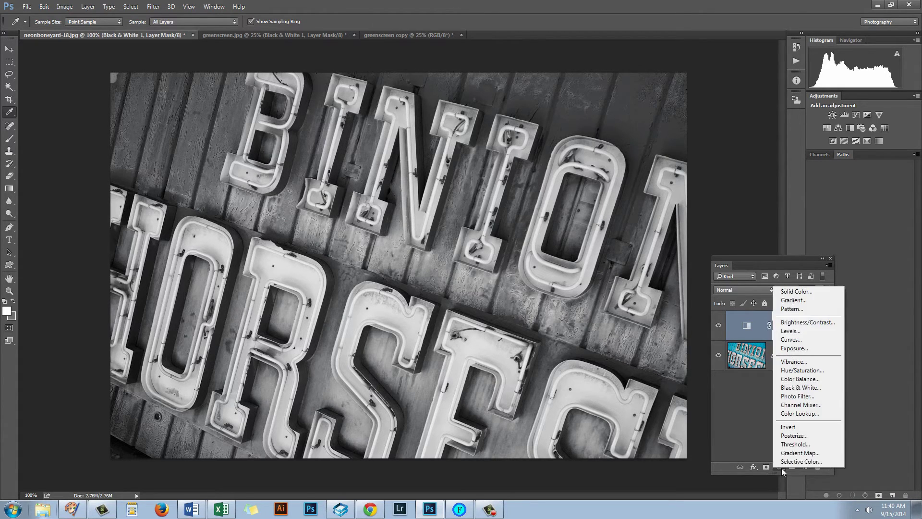
{"action": "left_click", "coordinate": [802, 388]}
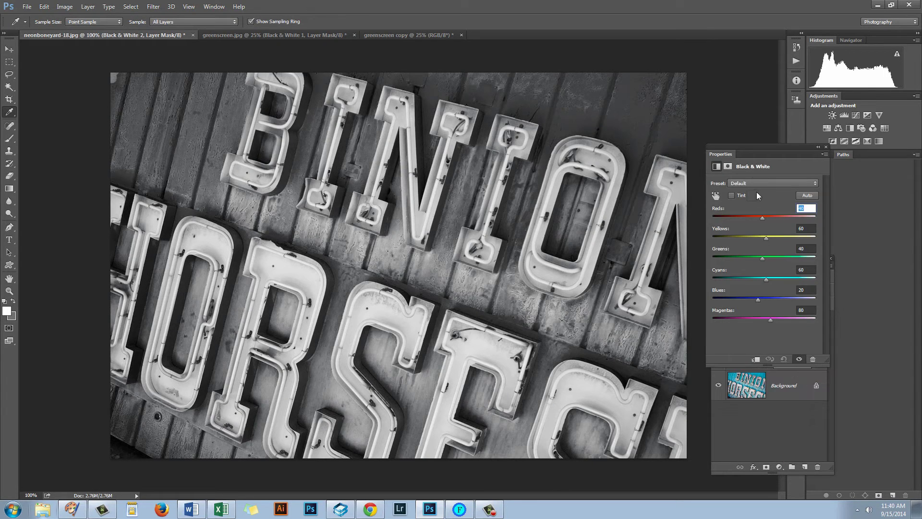
{"action": "left_click_drag", "start_coordinate": [743, 150], "coordinate": [676, 162]}
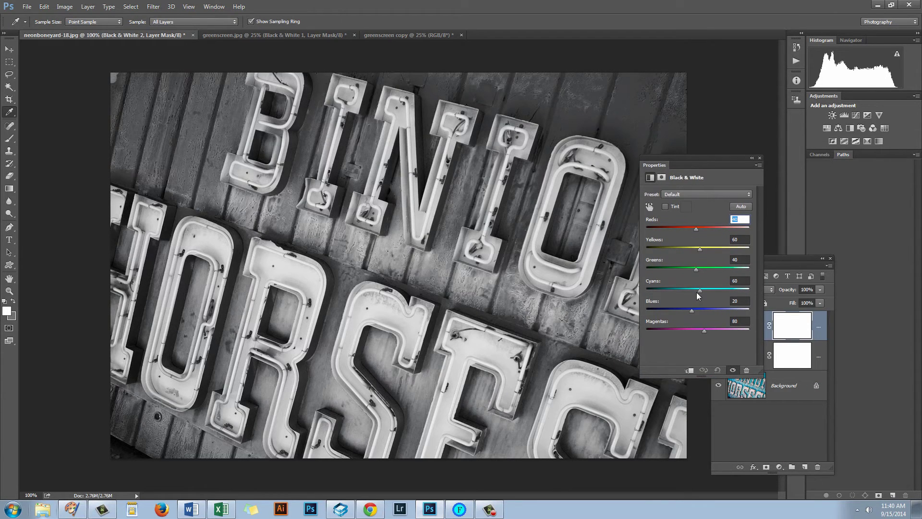
{"action": "mouse_move", "coordinate": [712, 293]}
{"action": "left_mouse_down"}
{"action": "mouse_move", "coordinate": [744, 280]}
{"action": "mouse_move", "coordinate": [677, 282]}
{"action": "mouse_move", "coordinate": [711, 277]}
{"action": "left_mouse_up"}
{"action": "left_click_drag", "start_coordinate": [673, 159], "coordinate": [709, 25]}
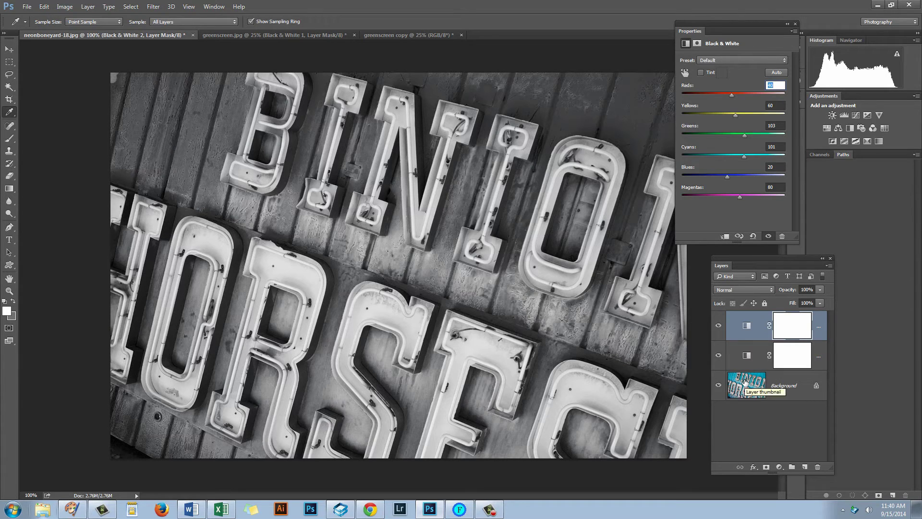
Step: Set Black & White 2's Layer Style blending options to Deep knockout
{"action": "left_click", "coordinate": [754, 468]}
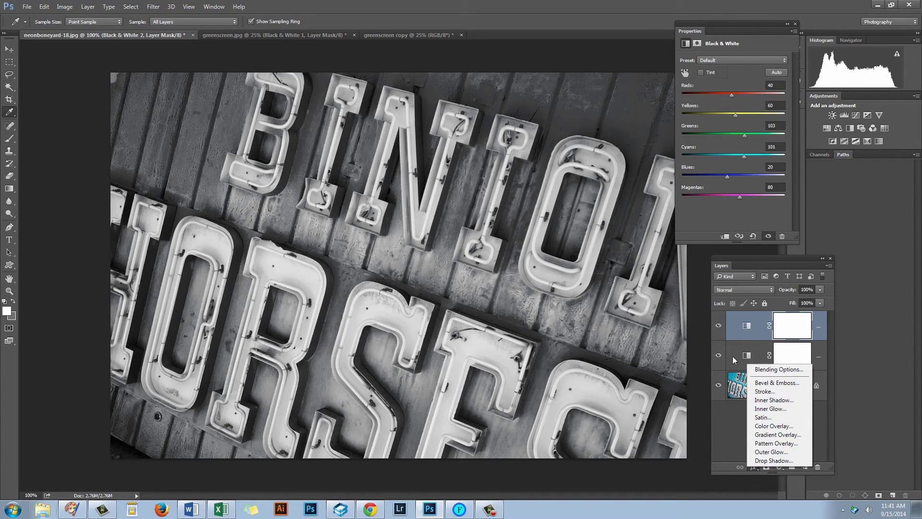
{"action": "left_click", "coordinate": [85, 10]}
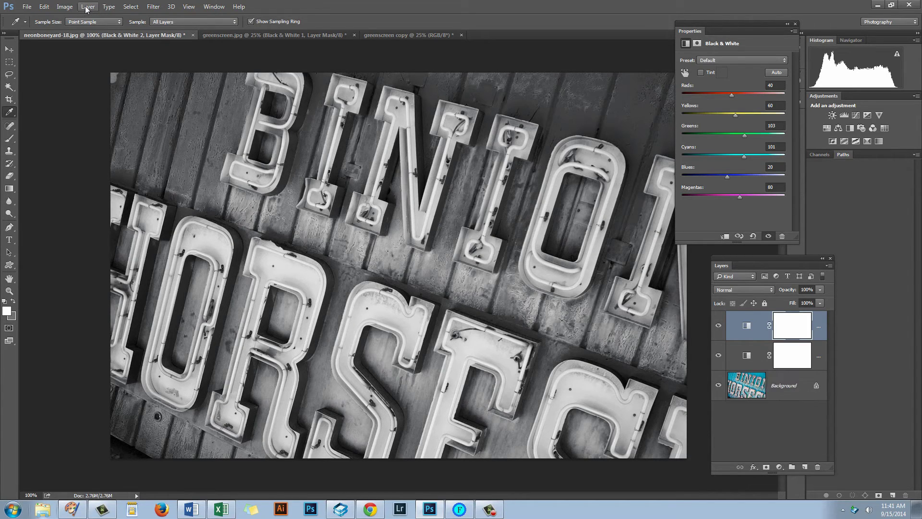
{"action": "left_click", "coordinate": [86, 7]}
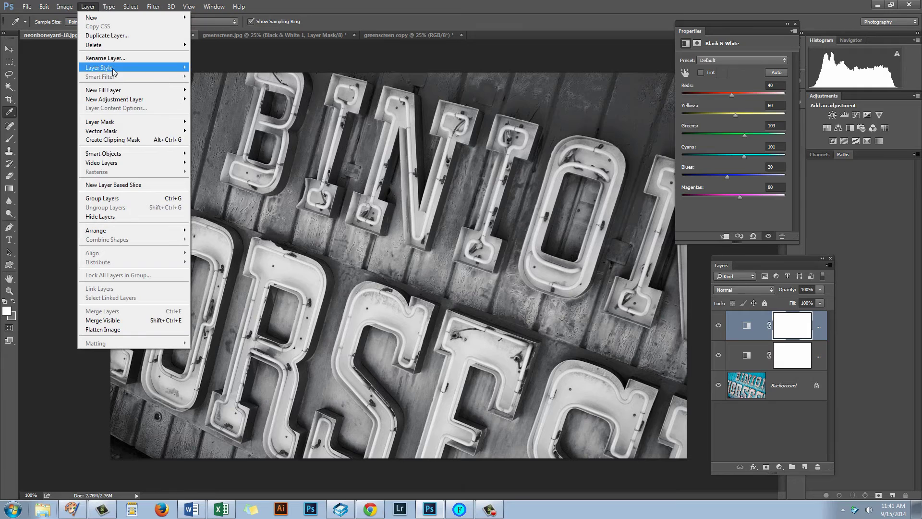
{"action": "mouse_move", "coordinate": [114, 69]}
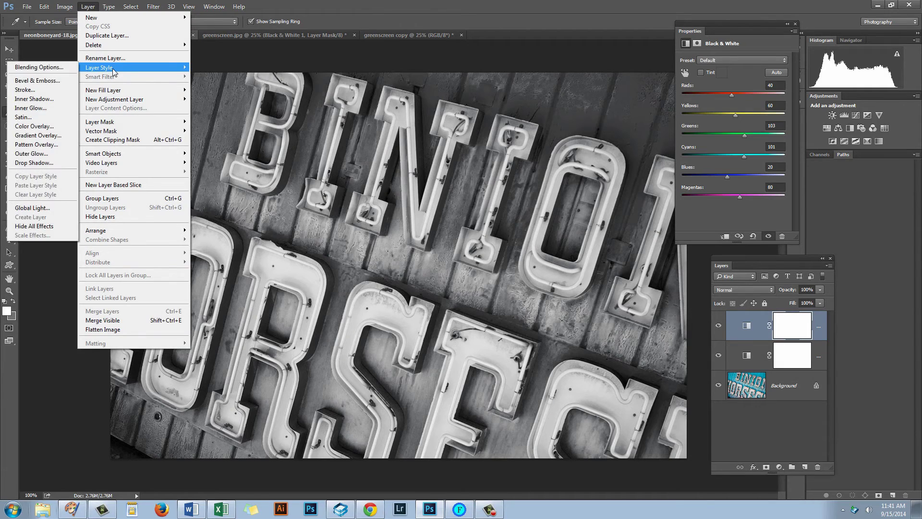
{"action": "left_click", "coordinate": [39, 68]}
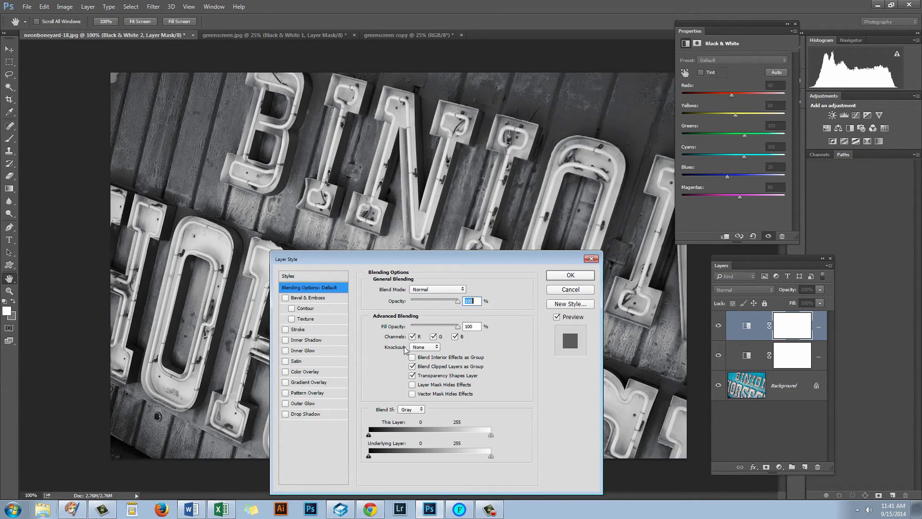
{"action": "left_click", "coordinate": [435, 347]}
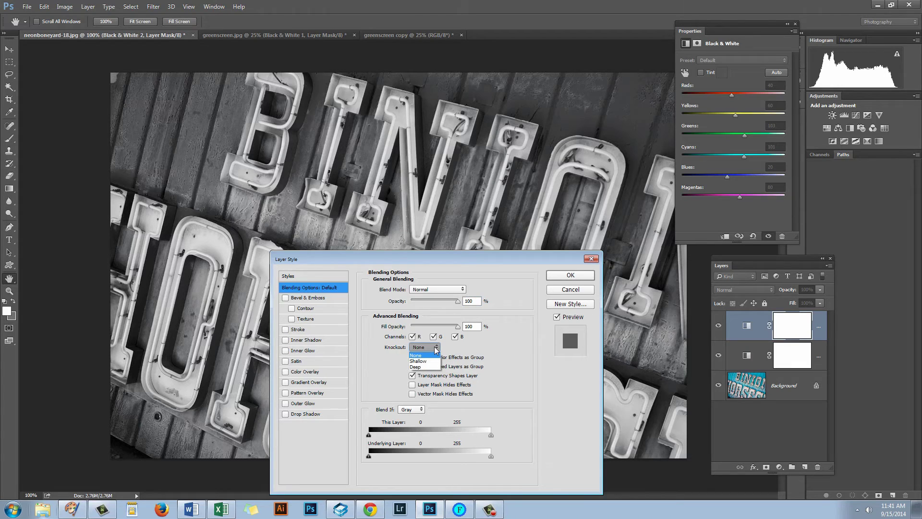
{"action": "left_click", "coordinate": [420, 367]}
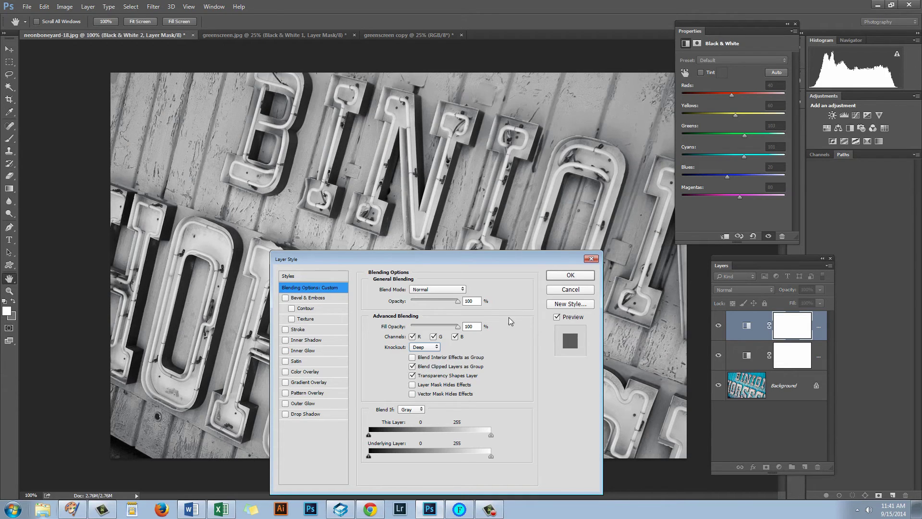
Step: Keep the Deep knockout and set the top layer to Reds -110, Yellows 13, Cyans 103, Blues 66
{"action": "left_click", "coordinate": [568, 279]}
{"action": "key", "text": "i"}
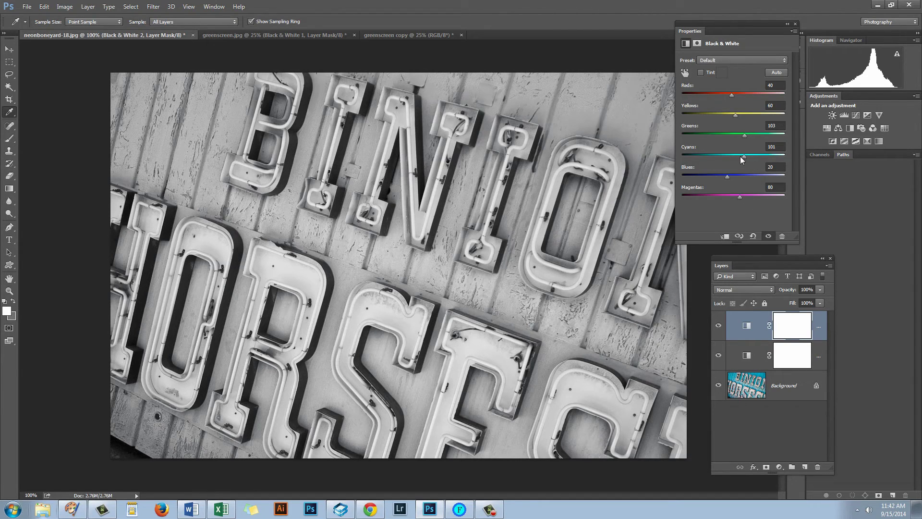
{"action": "left_click_drag", "start_coordinate": [743, 159], "coordinate": [747, 158]}
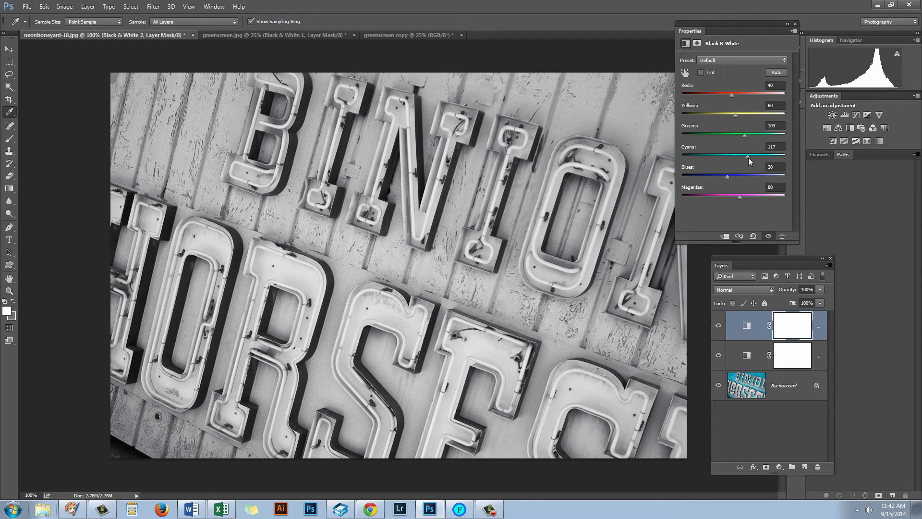
{"action": "left_click_drag", "start_coordinate": [748, 158], "coordinate": [742, 157]}
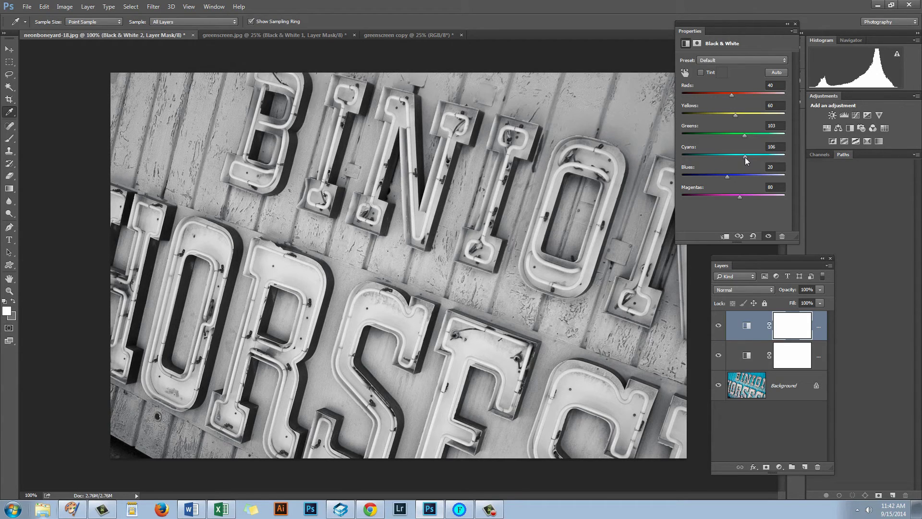
{"action": "left_click_drag", "start_coordinate": [727, 175], "coordinate": [737, 176]}
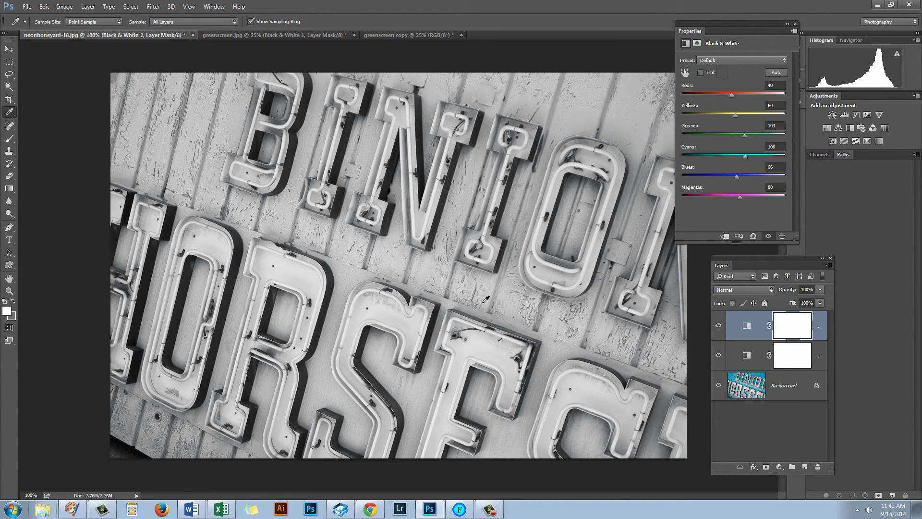
{"action": "left_click_drag", "start_coordinate": [746, 157], "coordinate": [742, 157]}
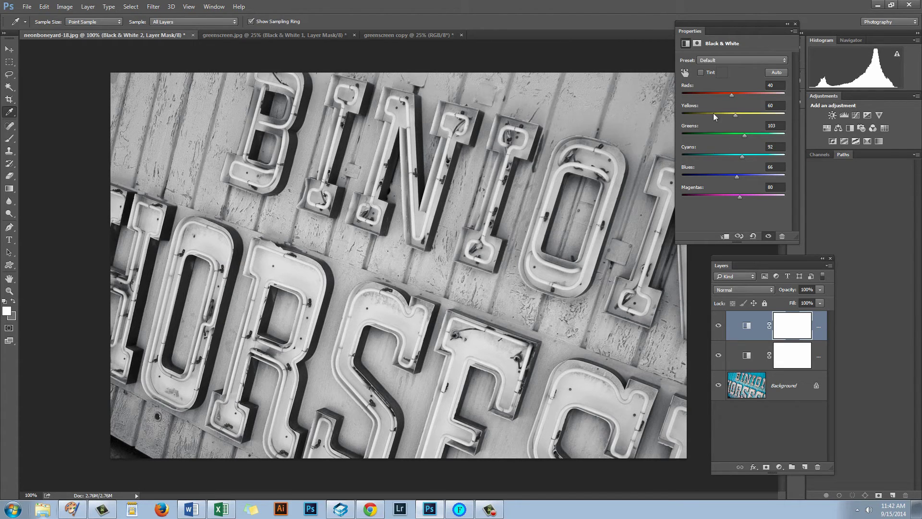
{"action": "left_click_drag", "start_coordinate": [732, 94], "coordinate": [700, 94]}
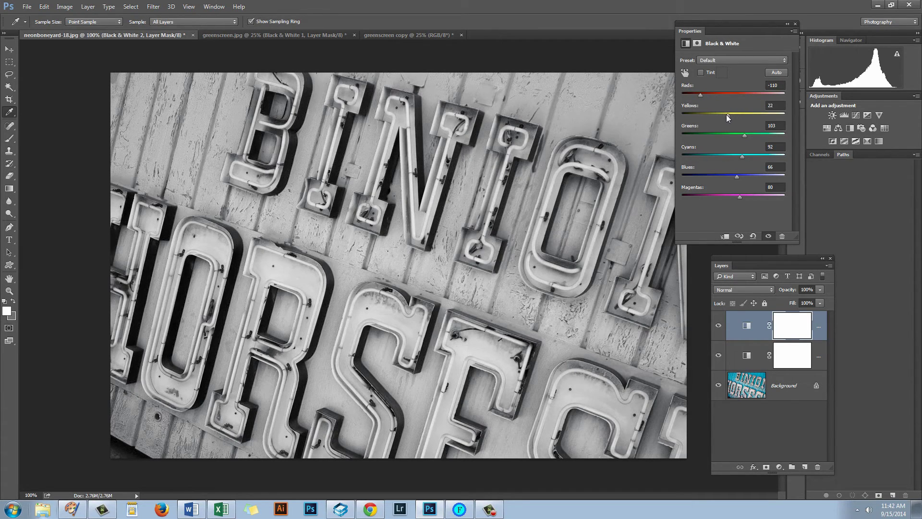
{"action": "mouse_move", "coordinate": [726, 114]}
{"action": "left_mouse_down"}
{"action": "mouse_move", "coordinate": [714, 119]}
{"action": "mouse_move", "coordinate": [725, 118]}
{"action": "left_mouse_up"}
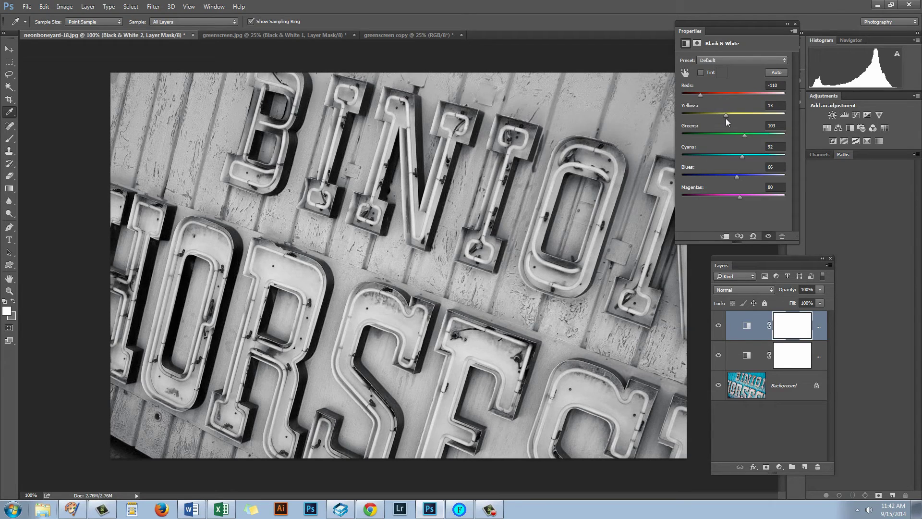
{"action": "left_click_drag", "start_coordinate": [742, 157], "coordinate": [744, 157]}
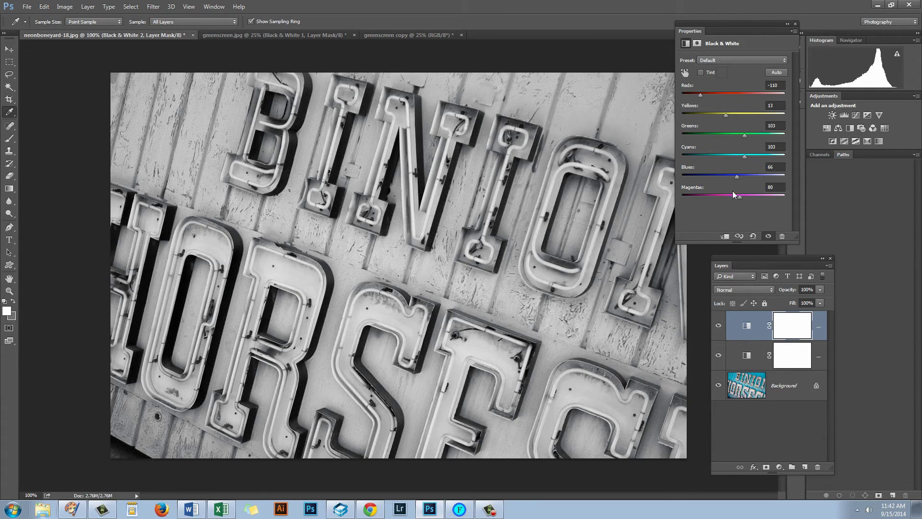
Step: Toggle the top Black & White layer off and on to compare, then target its mask
{"action": "key", "text": "ctrl+2"}
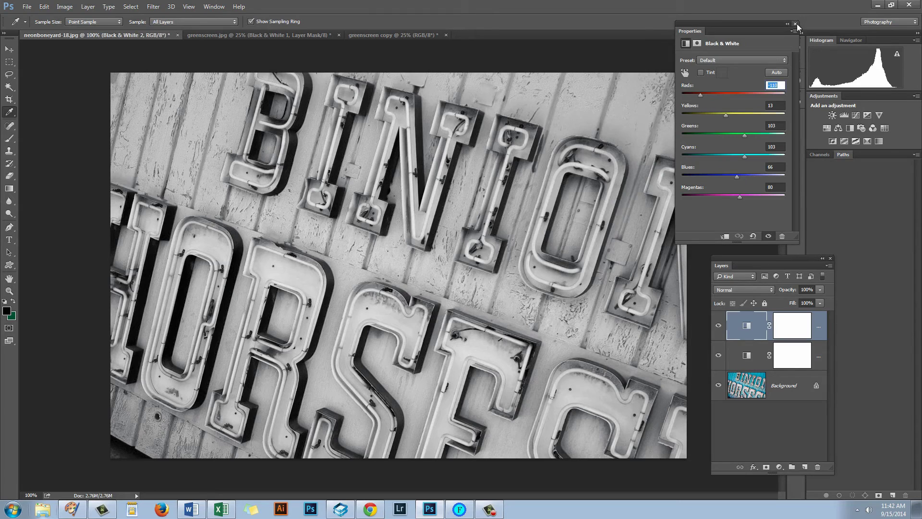
{"action": "left_click", "coordinate": [794, 25]}
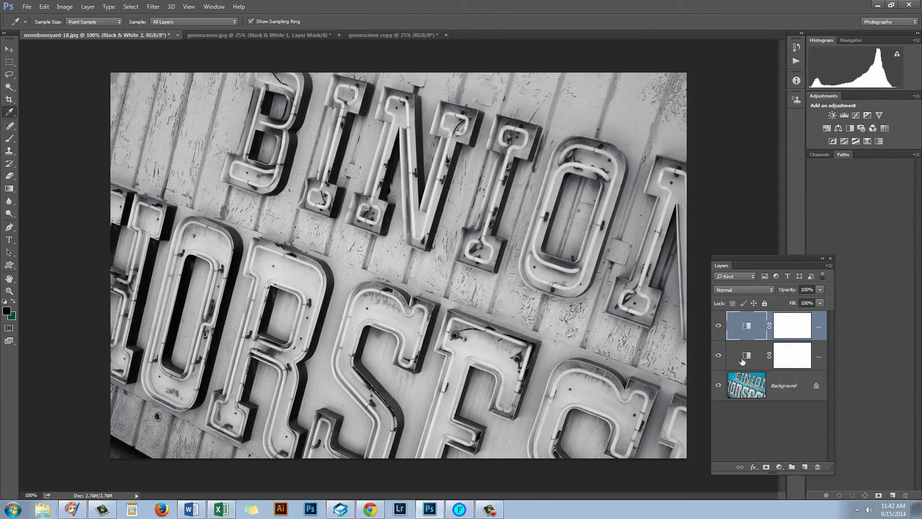
{"action": "left_click_drag", "start_coordinate": [727, 257], "coordinate": [684, 156]}
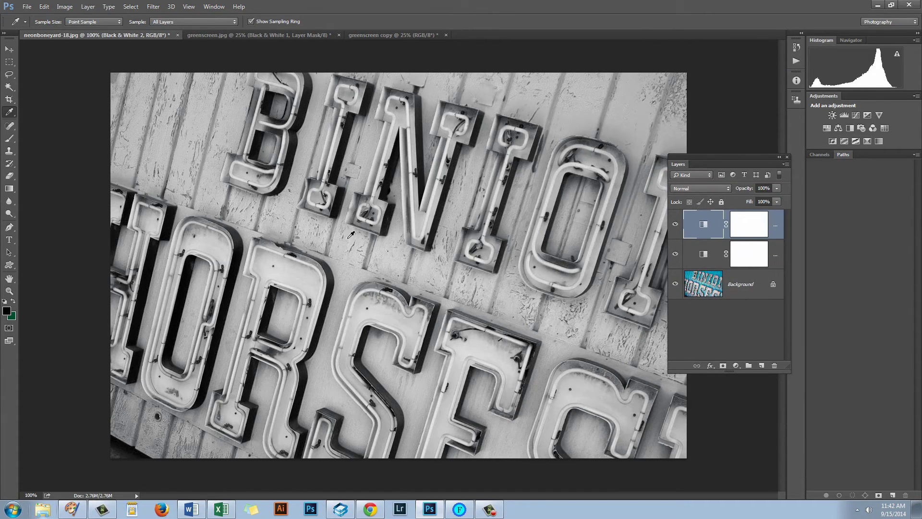
{"action": "left_click", "coordinate": [675, 223]}
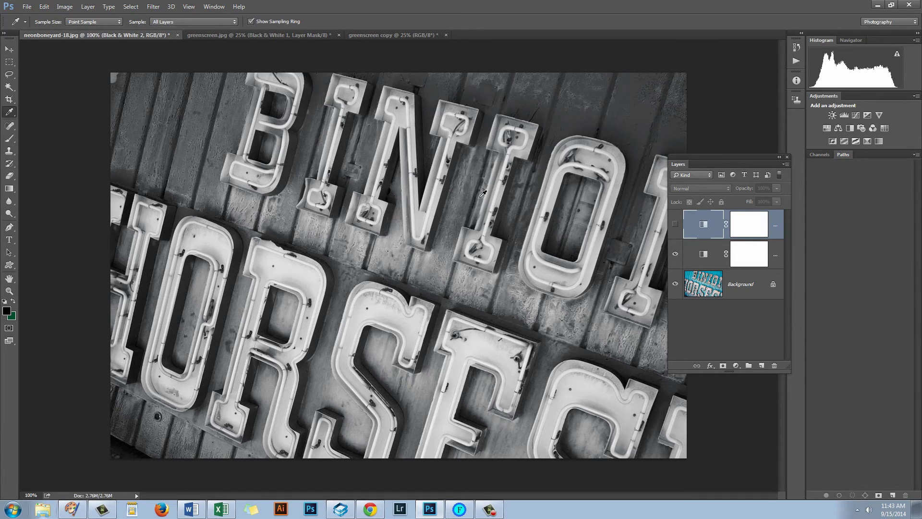
{"action": "left_click", "coordinate": [675, 224]}
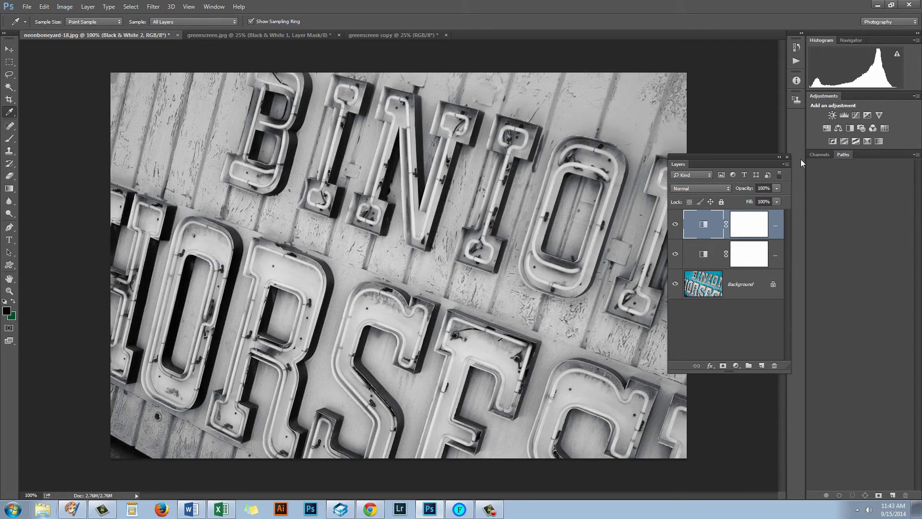
{"action": "left_click", "coordinate": [744, 223]}
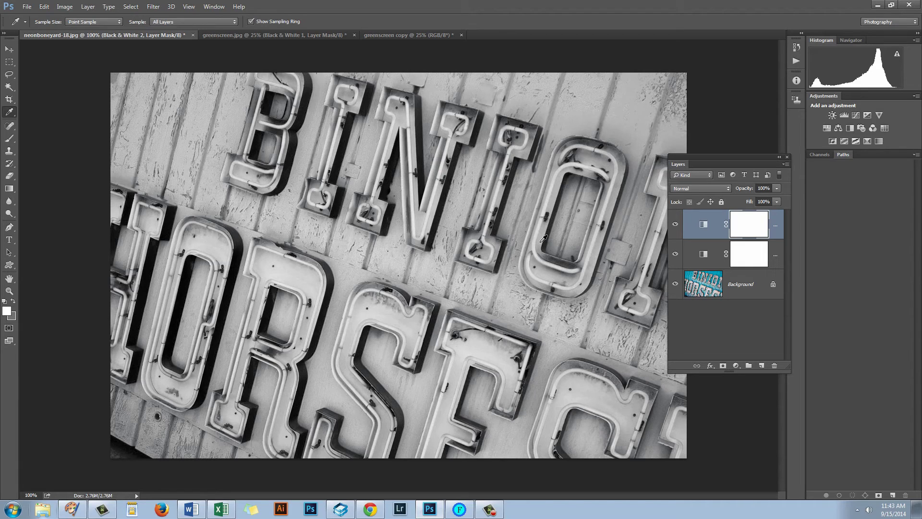
Step: Select the Gradient tool with the Black, White gradient preset
{"action": "left_click", "coordinate": [9, 190]}
{"action": "left_click", "coordinate": [9, 189]}
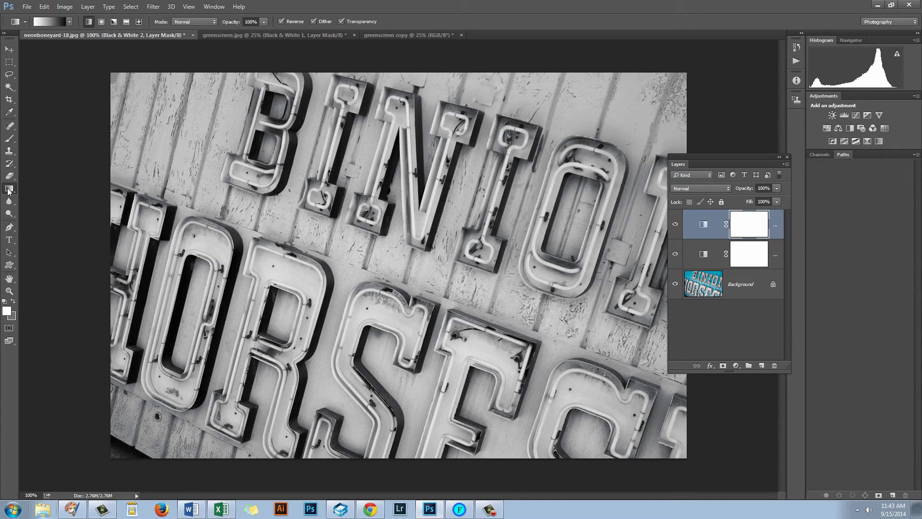
{"action": "left_click", "coordinate": [69, 21]}
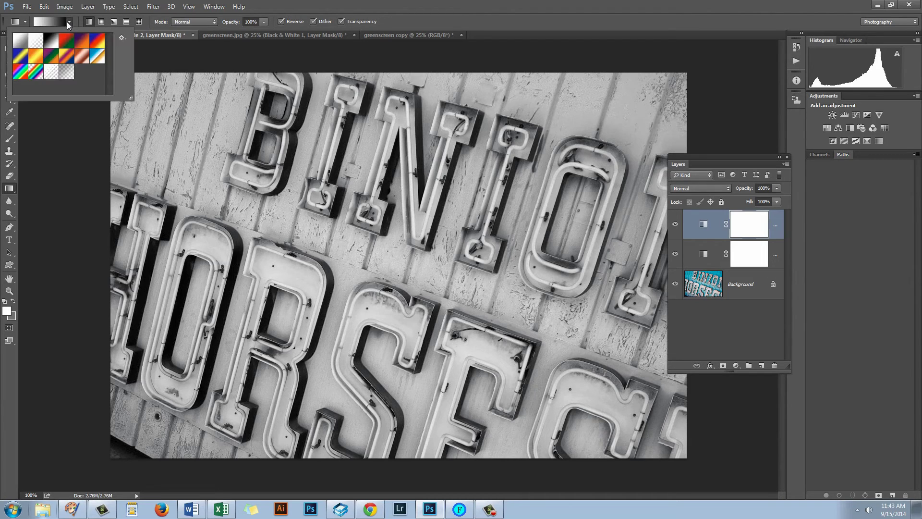
{"action": "left_click", "coordinate": [50, 42]}
{"action": "left_click", "coordinate": [420, 20]}
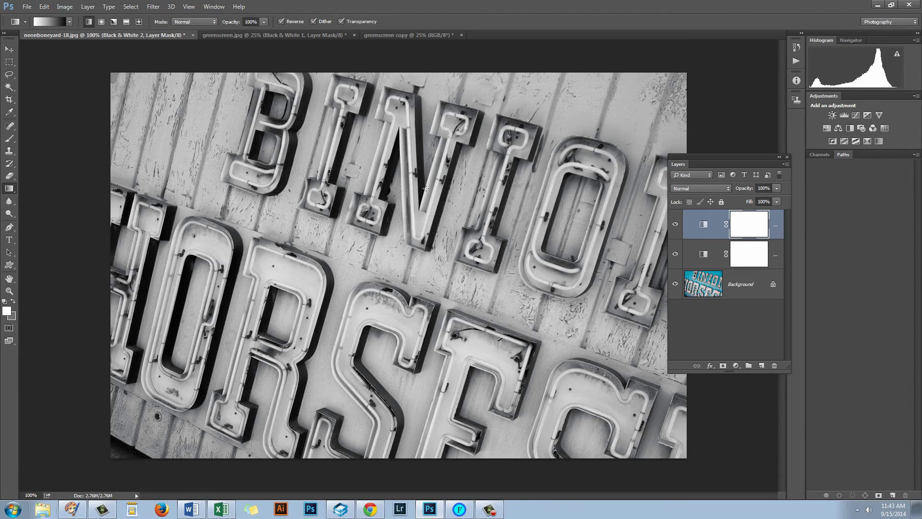
Step: Draw a non-reversed diagonal black-to-white gradient on Black & White 2's mask, then hide it to compare
{"action": "left_click_drag", "start_coordinate": [425, 187], "coordinate": [376, 375]}
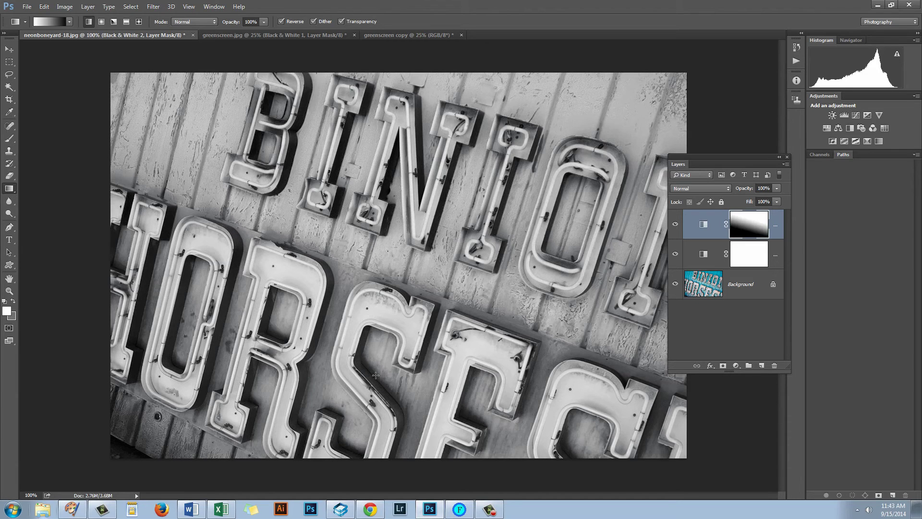
{"action": "left_click", "coordinate": [281, 22]}
{"action": "left_click_drag", "start_coordinate": [430, 201], "coordinate": [378, 380]}
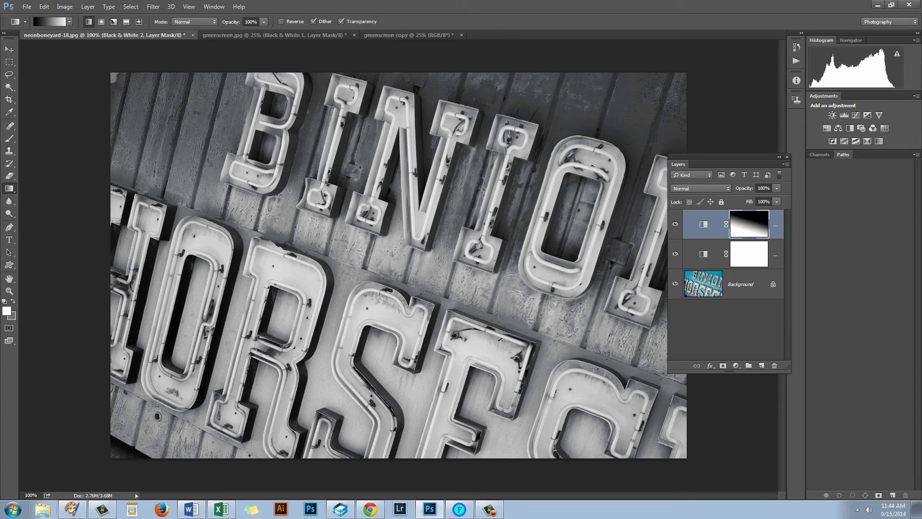
{"action": "left_click_drag", "start_coordinate": [394, 251], "coordinate": [377, 310]}
{"action": "left_click_drag", "start_coordinate": [377, 310], "coordinate": [376, 310]}
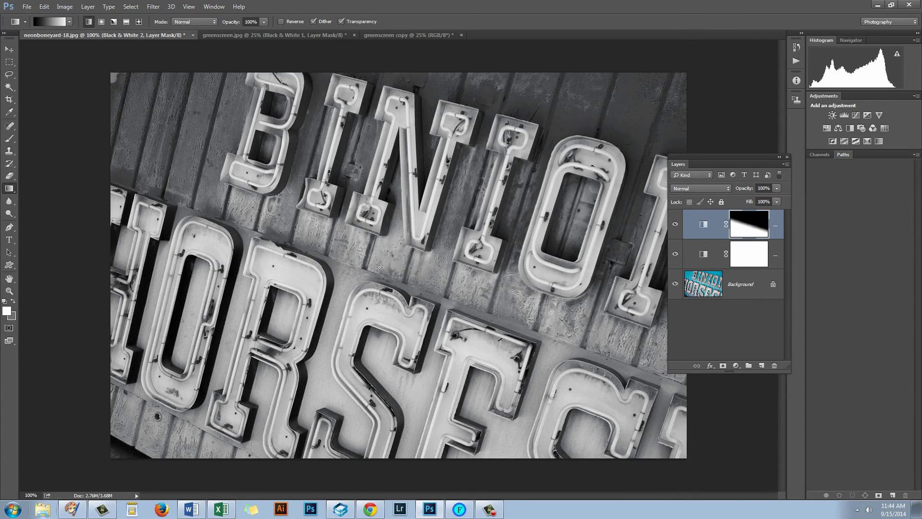
{"action": "left_click_drag", "start_coordinate": [376, 278], "coordinate": [367, 312]}
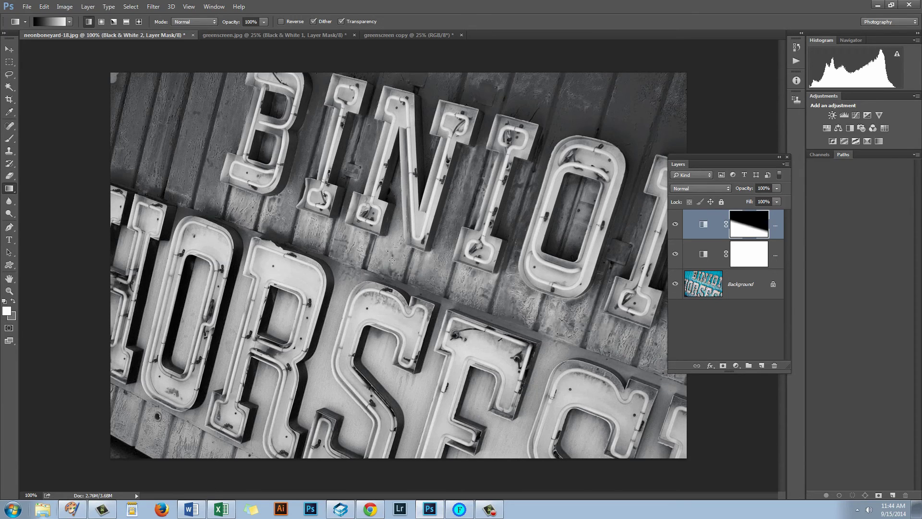
{"action": "left_click_drag", "start_coordinate": [392, 254], "coordinate": [373, 320]}
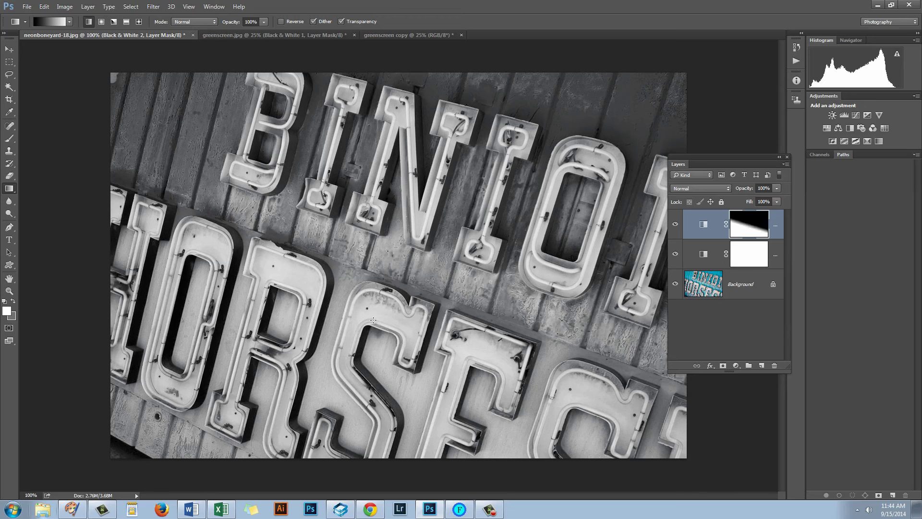
{"action": "key", "text": "ctrl+z"}
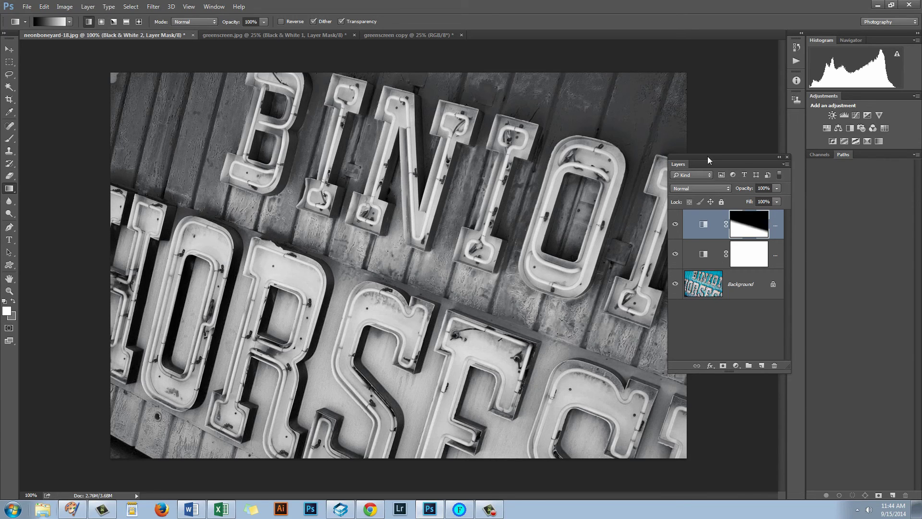
{"action": "left_click_drag", "start_coordinate": [707, 156], "coordinate": [816, 184]}
{"action": "left_click", "coordinate": [784, 252]}
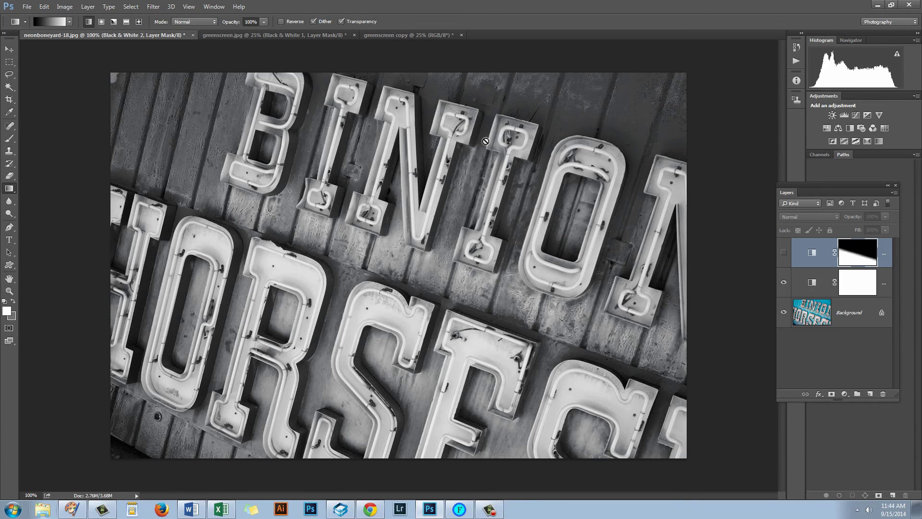
Step: Show the top layer again and set Black & White 1 to Reds -100, darker Yellows, Magentas 48
{"action": "left_click", "coordinate": [783, 252]}
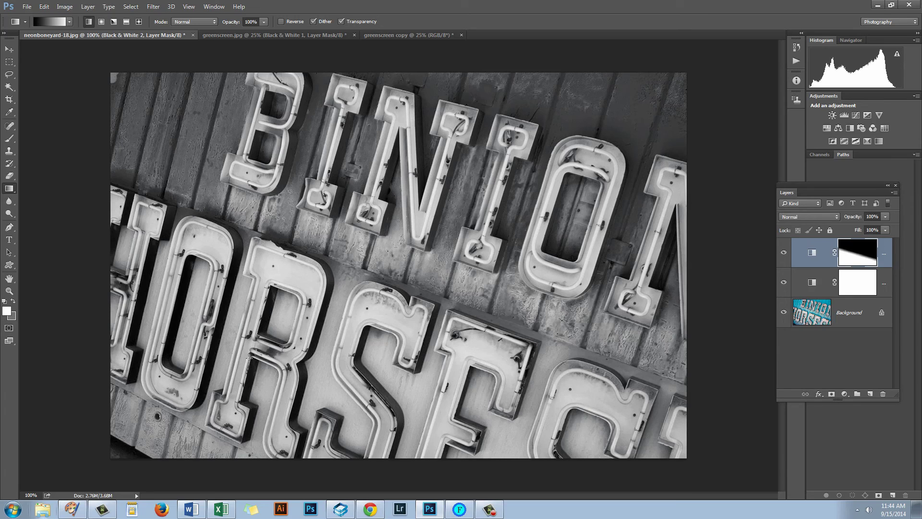
{"action": "double_click", "coordinate": [812, 281]}
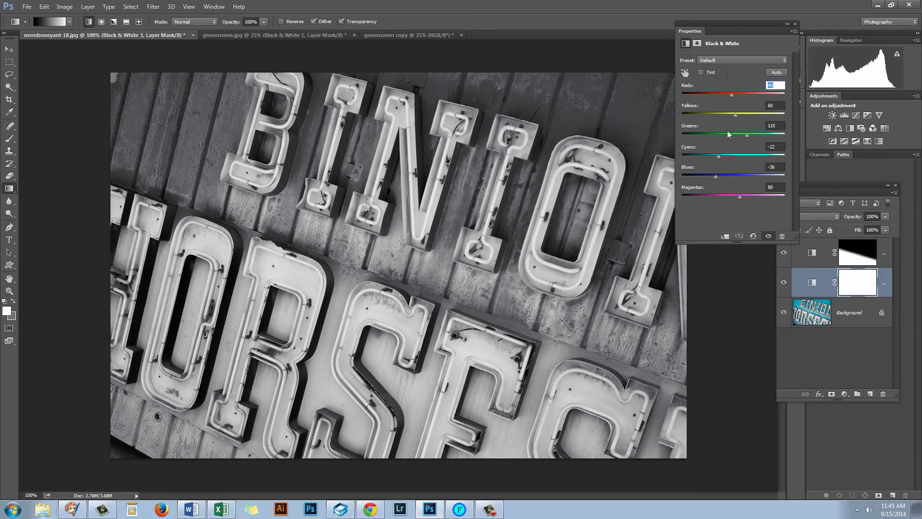
{"action": "left_click_drag", "start_coordinate": [731, 94], "coordinate": [699, 95]}
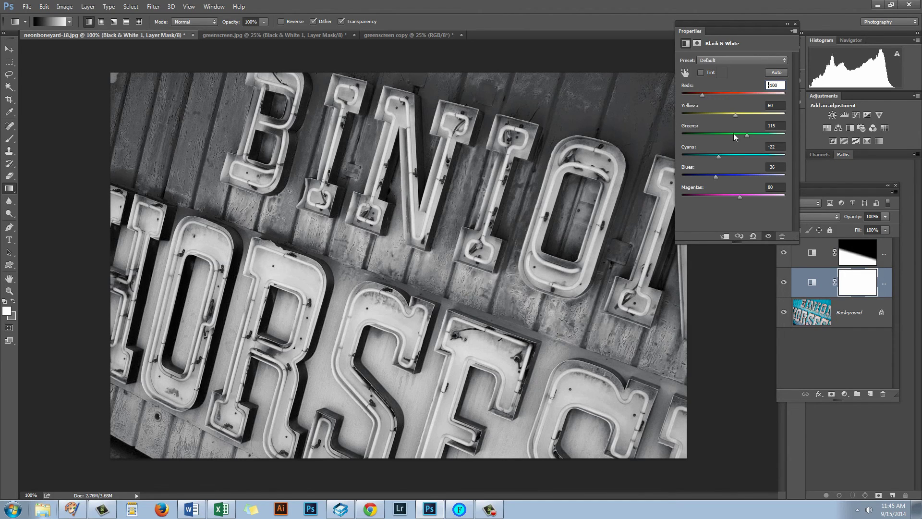
{"action": "left_click_drag", "start_coordinate": [735, 115], "coordinate": [711, 118]}
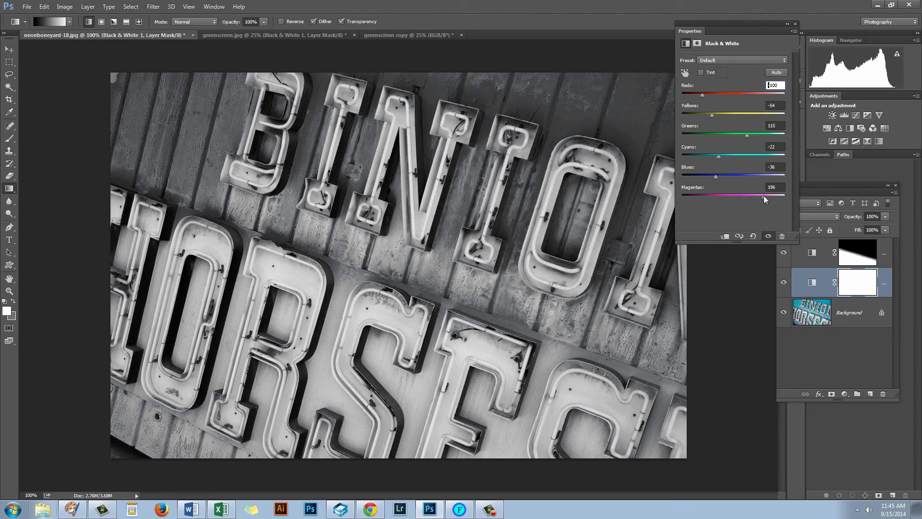
{"action": "left_click_drag", "start_coordinate": [727, 195], "coordinate": [733, 197]}
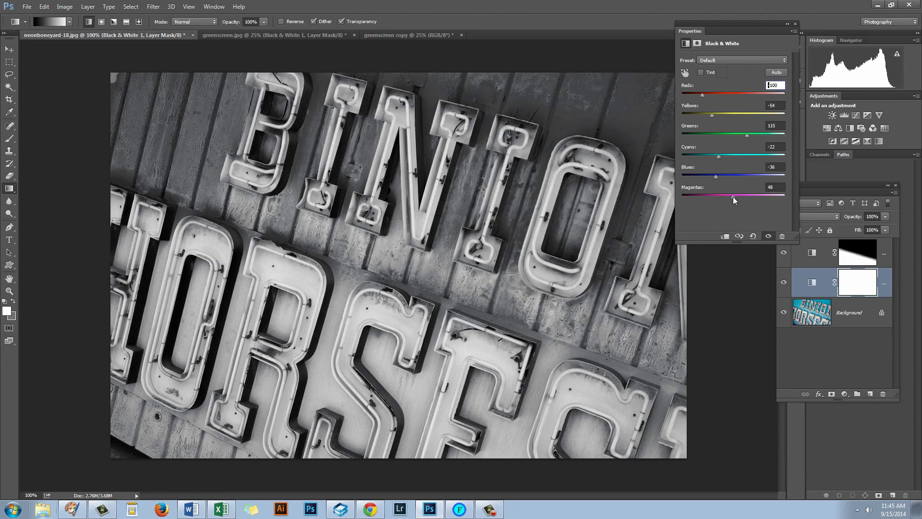
{"action": "left_click", "coordinate": [795, 24]}
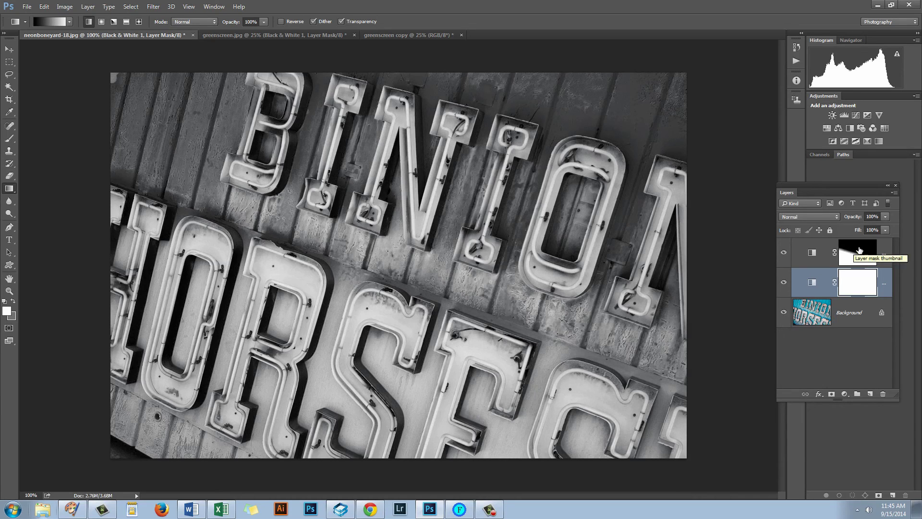
{"action": "left_click", "coordinate": [812, 254]}
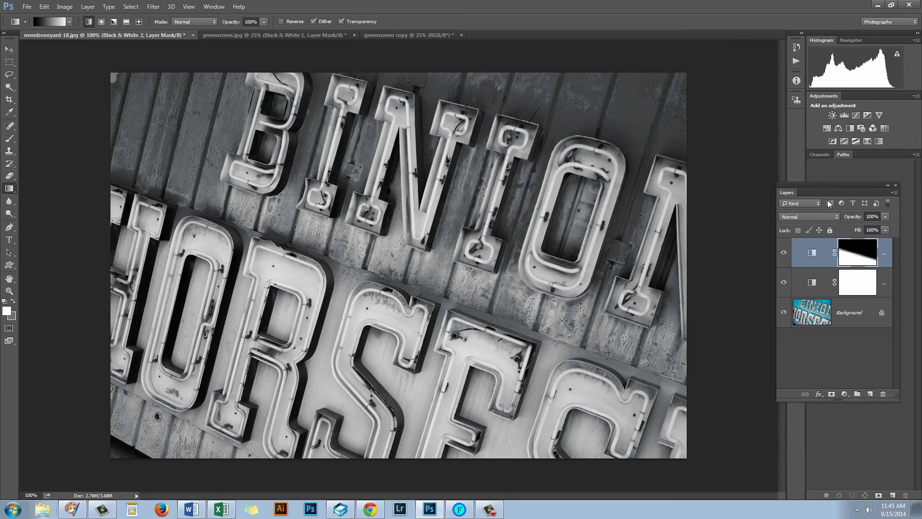
Step: Lower Black & White 2's Blues slider from 66 to 15
{"action": "double_click", "coordinate": [813, 251]}
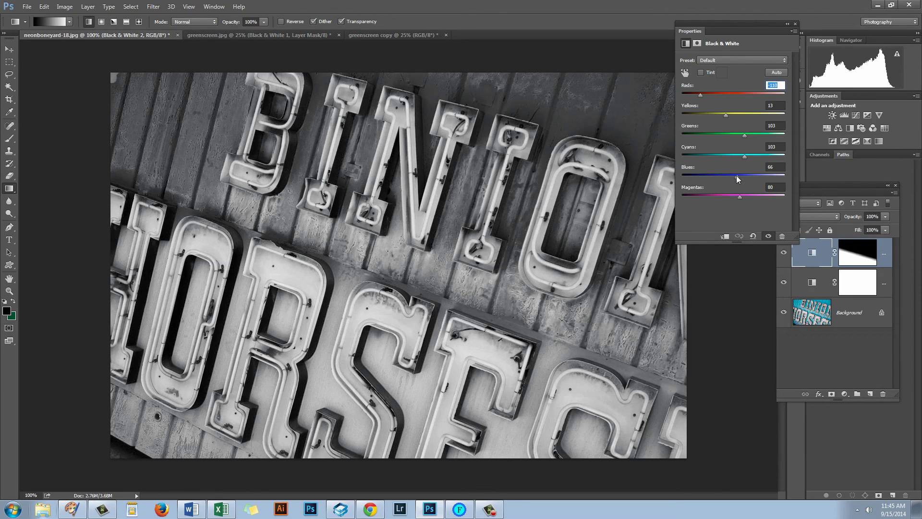
{"action": "left_click_drag", "start_coordinate": [736, 176], "coordinate": [726, 178]}
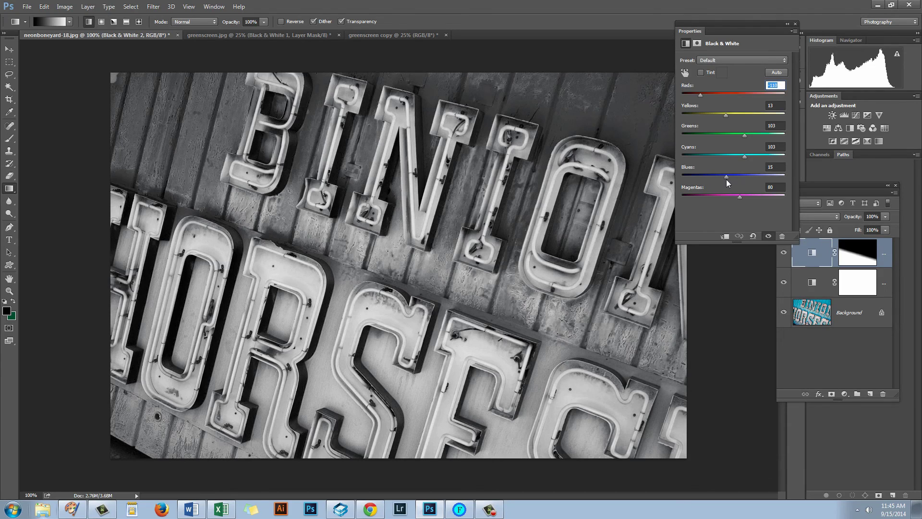
{"action": "left_click", "coordinate": [794, 24]}
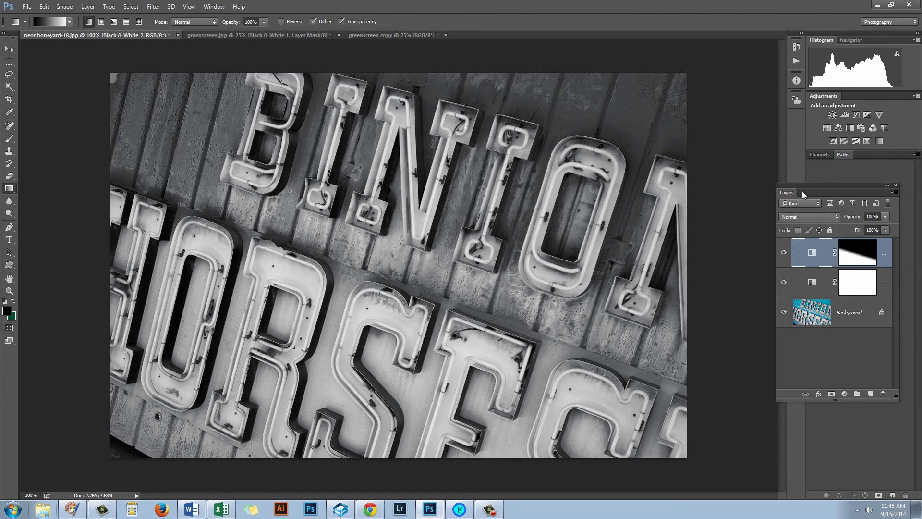
{"action": "left_click_drag", "start_coordinate": [801, 191], "coordinate": [667, 262]}
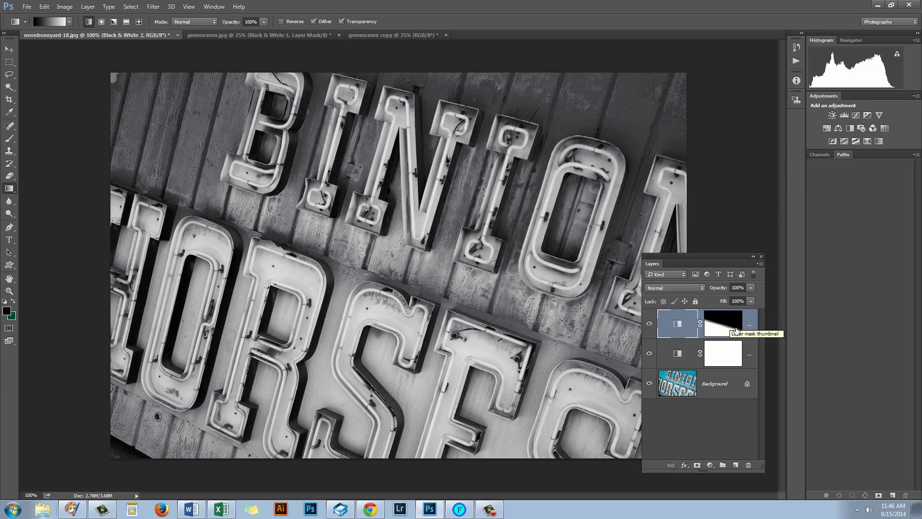
{"action": "left_click", "coordinate": [728, 433]}
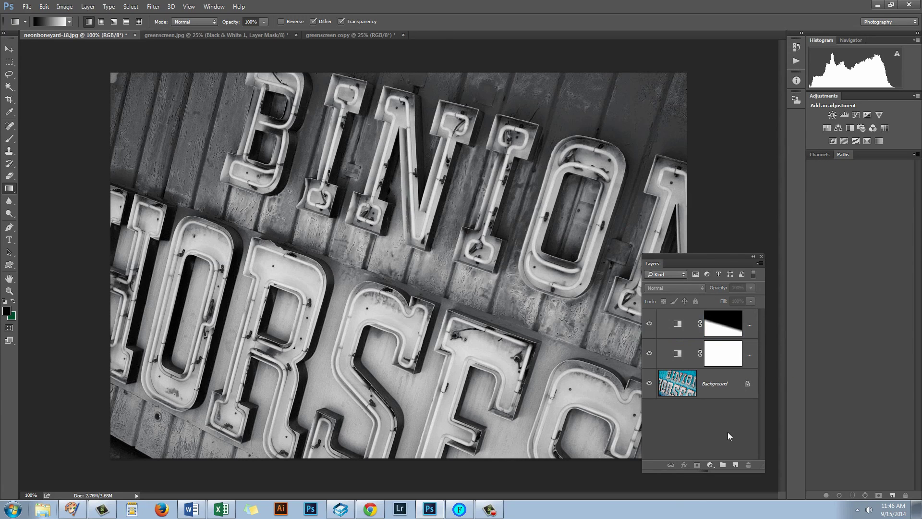